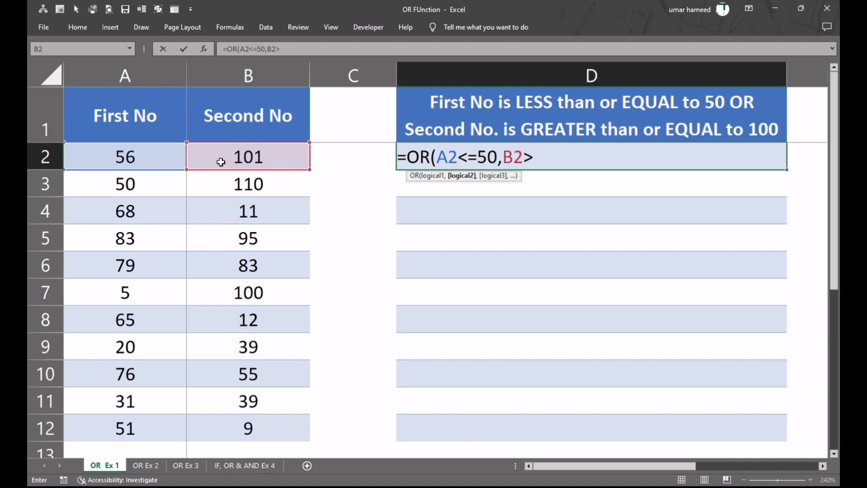
- Complete the OR formula in D2 with B2>=100 as its second condition and enter it
{"action": "type", "text": "100)"}
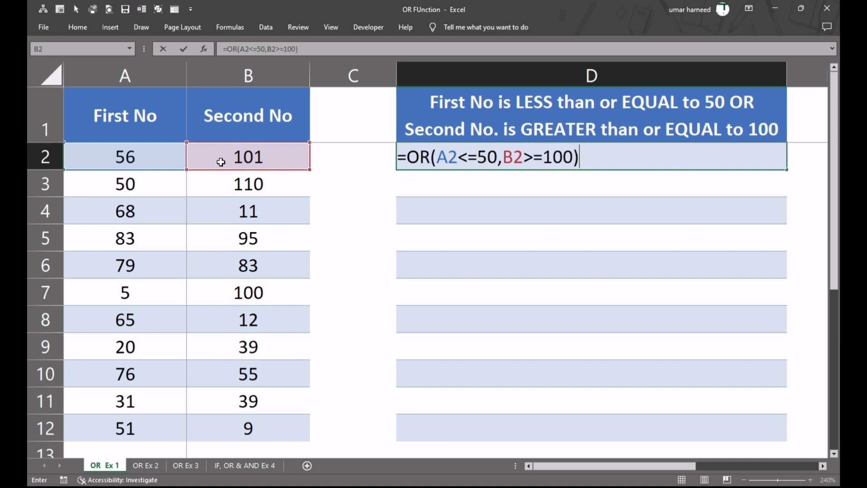
{"action": "key", "text": "Tab"}
{"action": "key", "text": "Left"}
{"action": "key", "text": "Left"}
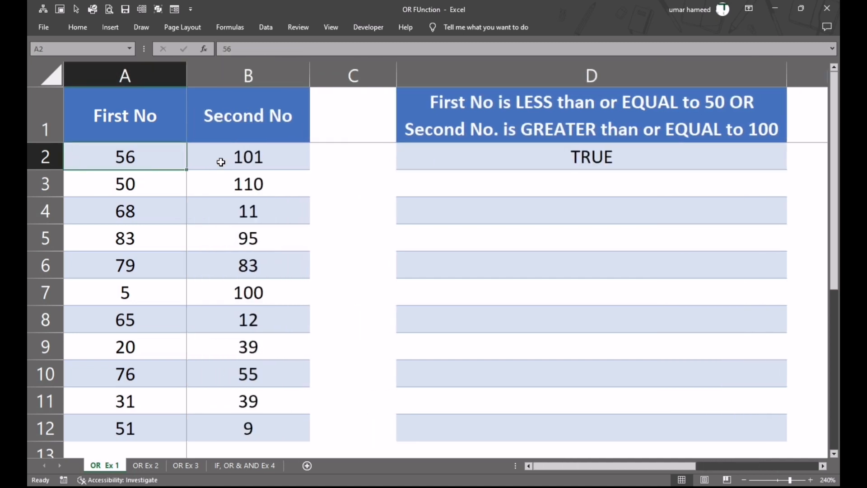
- Fill the OR formula from D2 down through D12
{"action": "key", "text": "Right"}
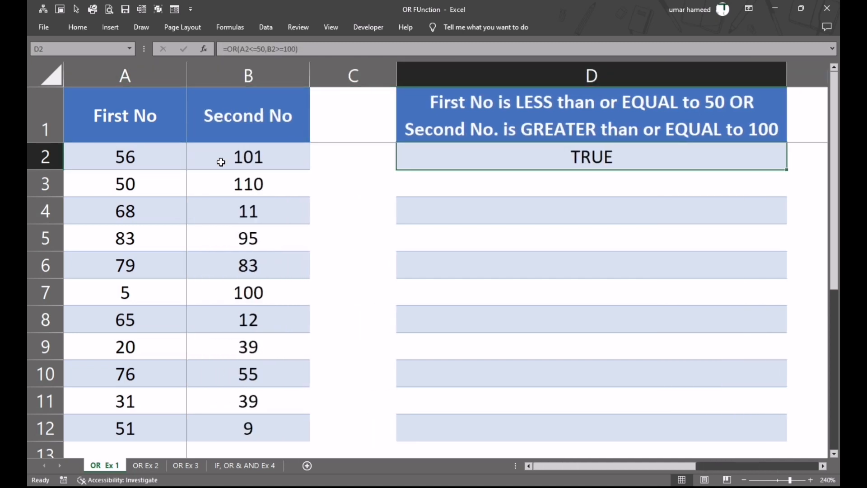
{"action": "key", "text": "shift+Down"}
{"action": "key", "text": "shift+Down"}
{"action": "key", "text": "shift+Down"}
{"action": "key", "text": "shift+Down"}
{"action": "key", "text": "shift+Down"}
{"action": "key", "text": "shift+Down"}
{"action": "key", "text": "shift+Down"}
{"action": "key", "text": "shift+Down"}
{"action": "key", "text": "shift+Down"}
{"action": "key", "text": "shift+Down"}
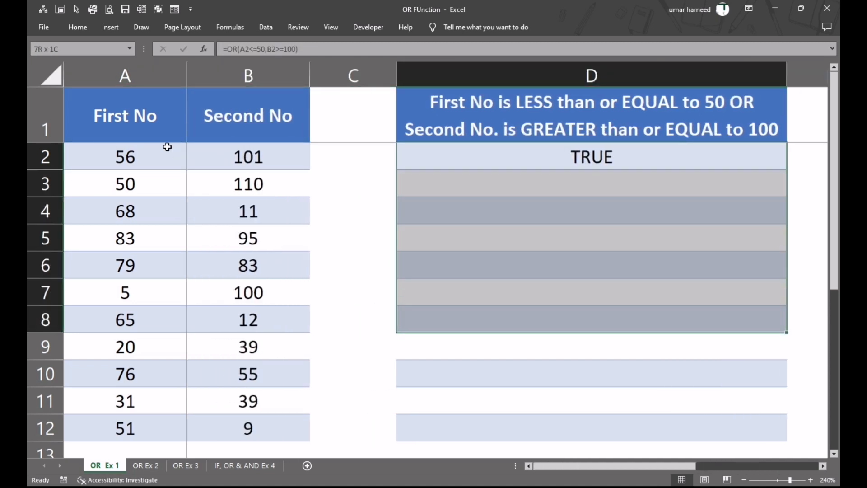
{"action": "key", "text": "ctrl+d"}
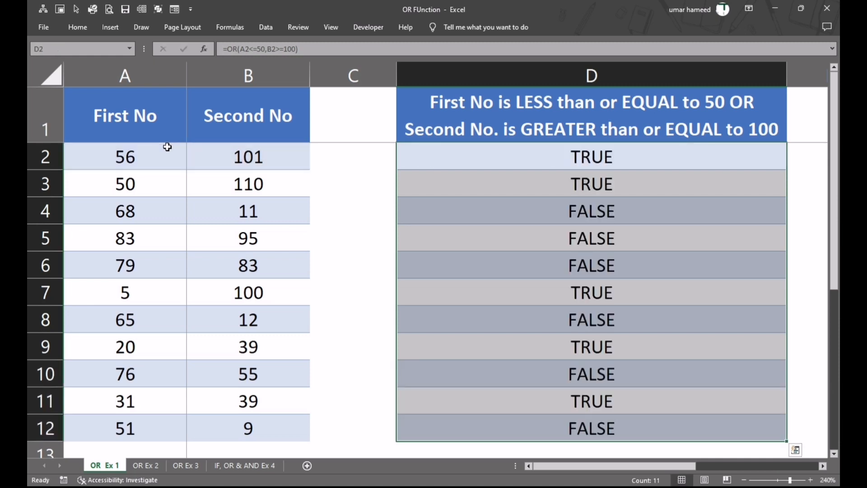
- Examine the First No and Second No values in rows 4 to 7 against their OR results
{"action": "left_click", "coordinate": [511, 215]}
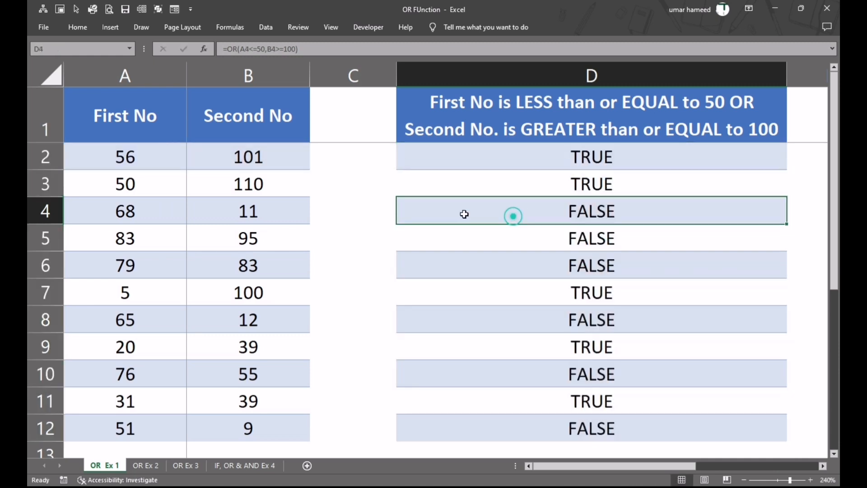
{"action": "left_click", "coordinate": [168, 208]}
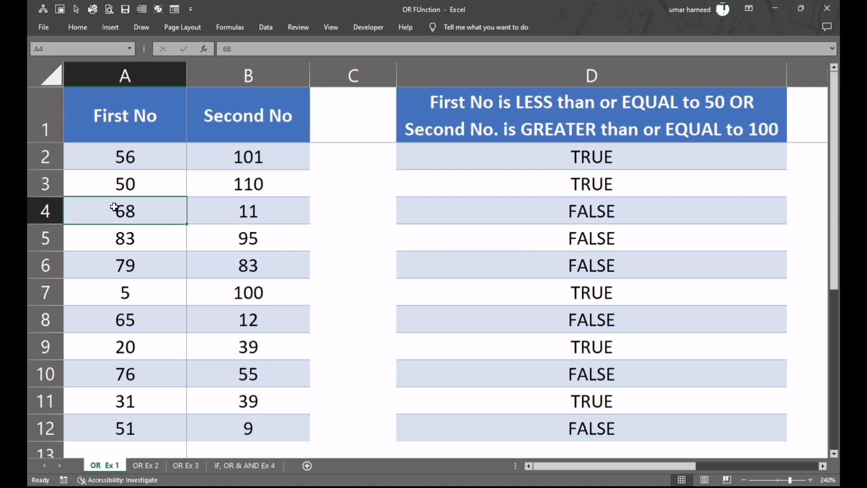
{"action": "left_click", "coordinate": [260, 219]}
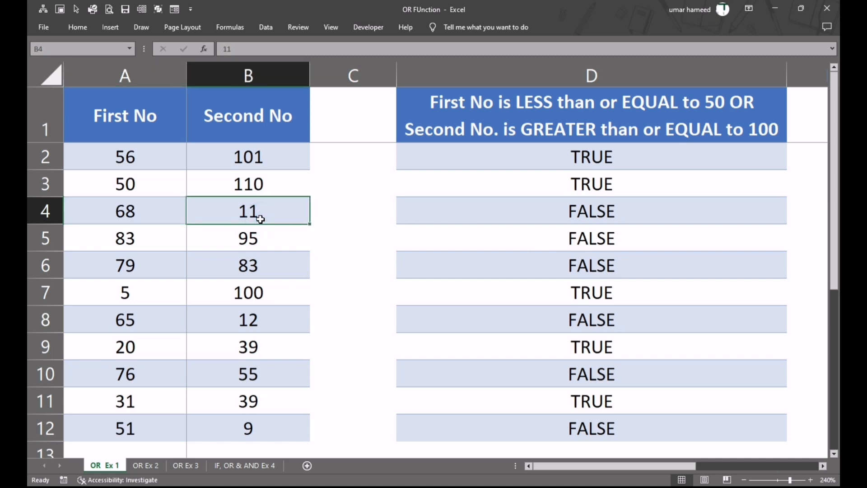
{"action": "left_click", "coordinate": [135, 239]}
{"action": "left_click", "coordinate": [204, 243]}
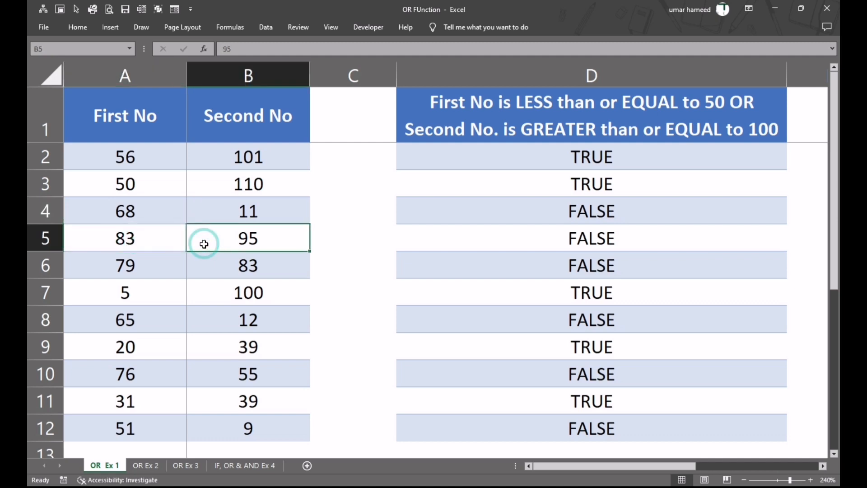
{"action": "left_click", "coordinate": [153, 266]}
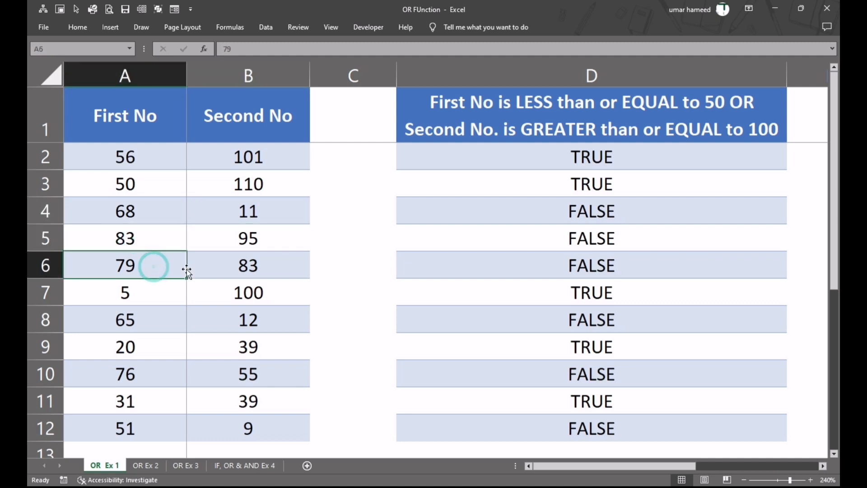
{"action": "left_click", "coordinate": [241, 268]}
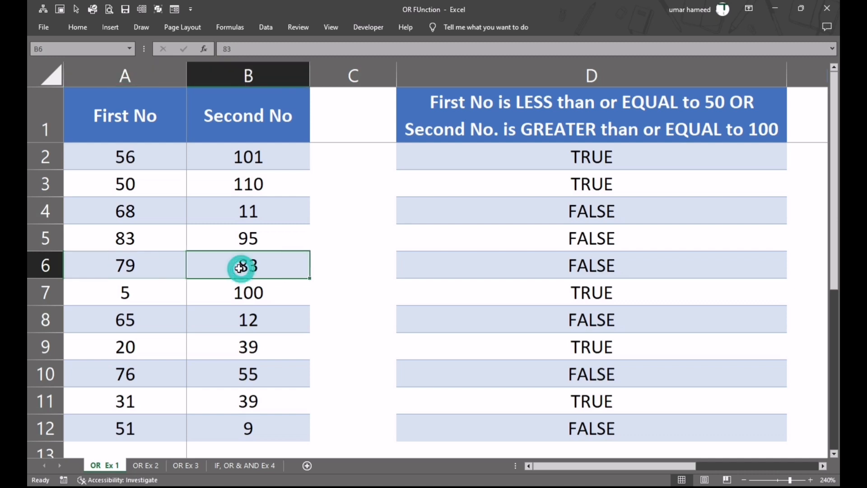
{"action": "left_click", "coordinate": [149, 293]}
{"action": "left_click", "coordinate": [239, 293]}
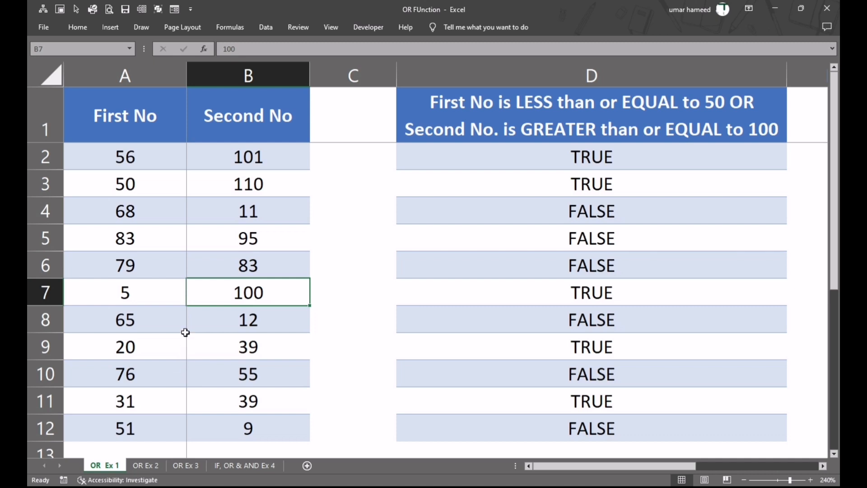
- On the OR Ex 2 sheet, start an OR formula in Incentives cell D2 with the condition C2>=100%
{"action": "key", "text": "ctrl+Page_Down"}
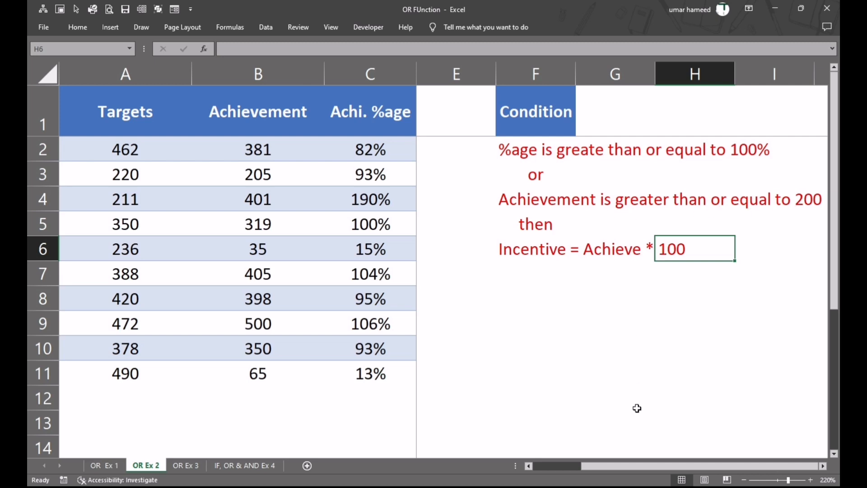
{"action": "left_click_drag", "start_coordinate": [633, 466], "coordinate": [505, 474]}
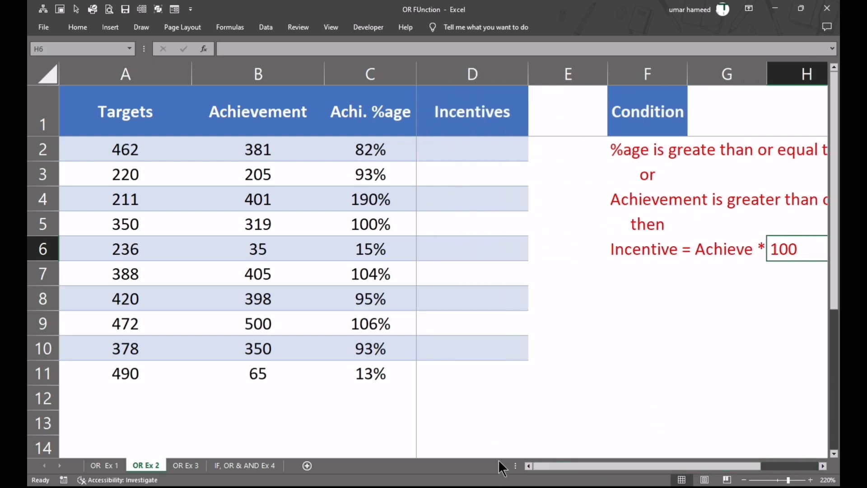
{"action": "left_click", "coordinate": [442, 144]}
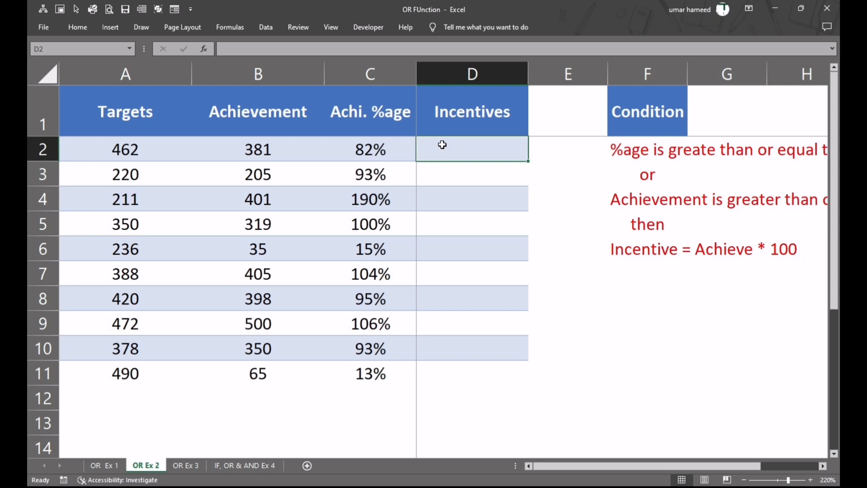
{"action": "type", "text": "=or("}
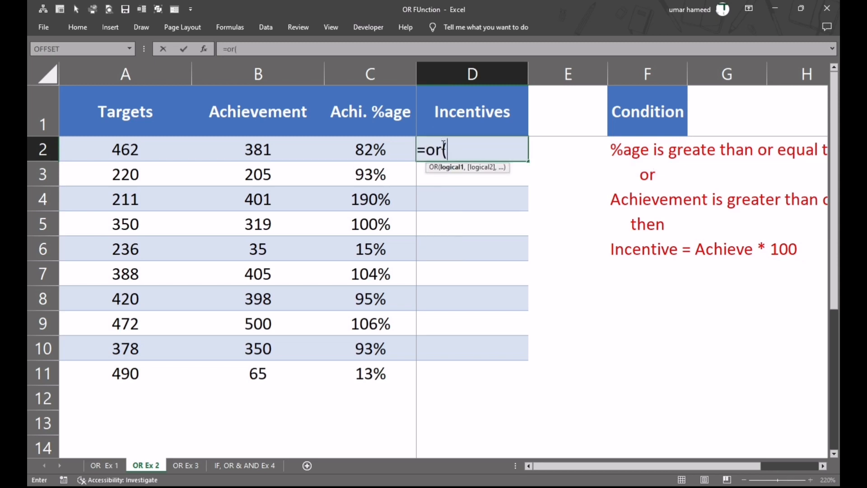
{"action": "left_click", "coordinate": [366, 146]}
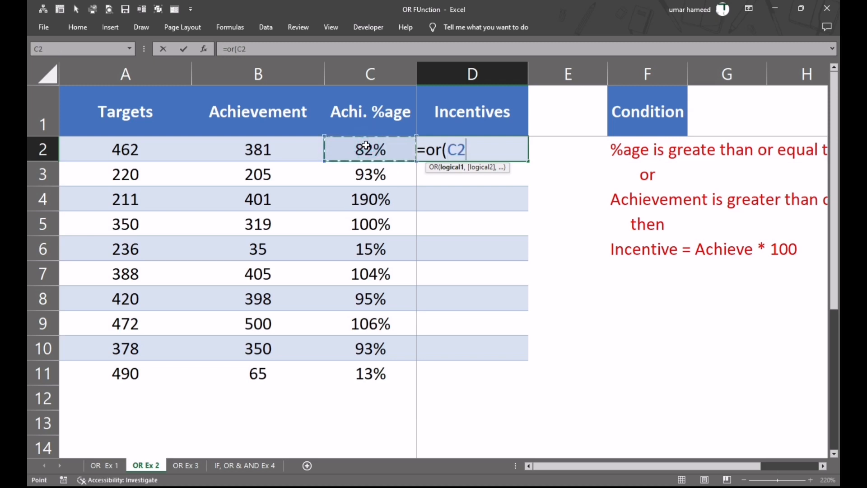
{"action": "type", "text": ">=100"}
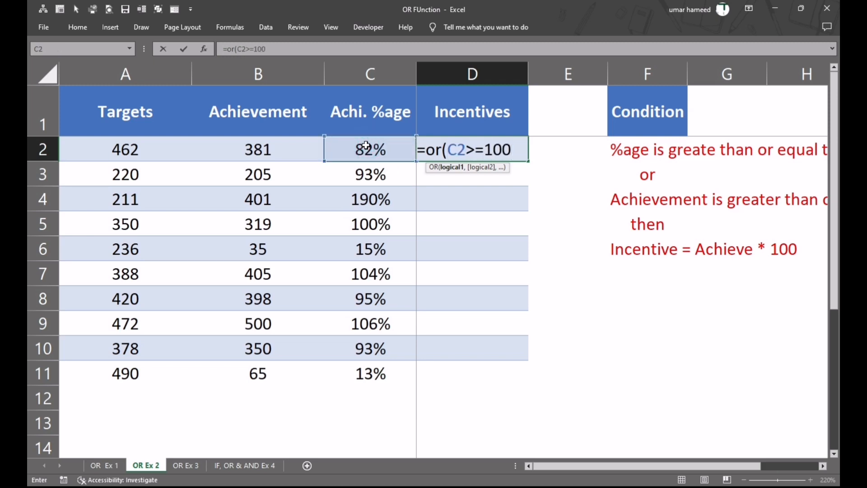
{"action": "type", "text": "%,"}
- Complete the OR formula in D2 with B2>=200 as its second condition and enter it
{"action": "left_click", "coordinate": [275, 149]}
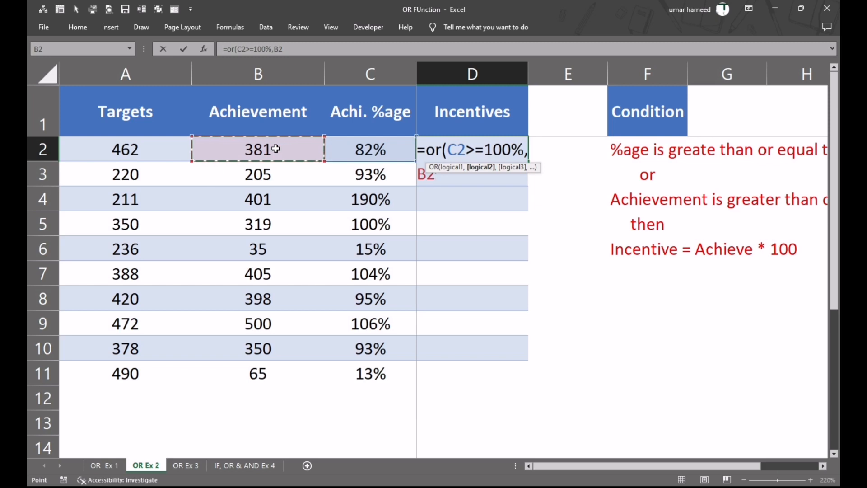
{"action": "type", "text": ">"}
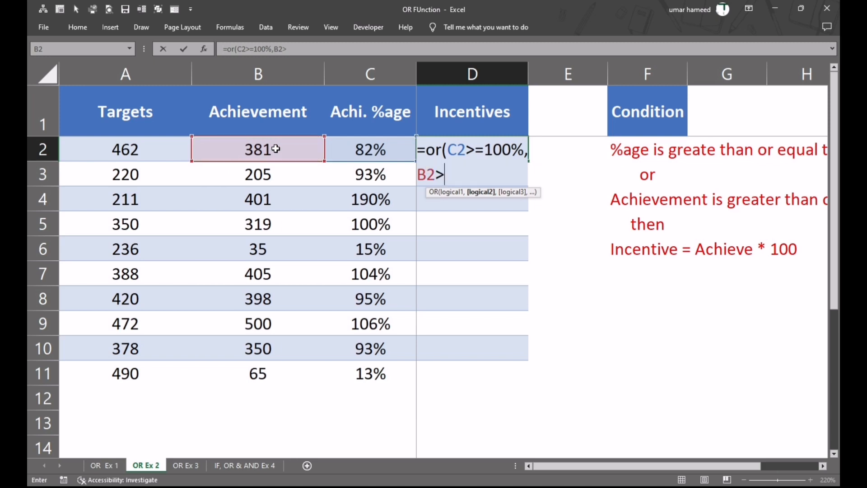
{"action": "type", "text": "="}
{"action": "type", "text": "200)"}
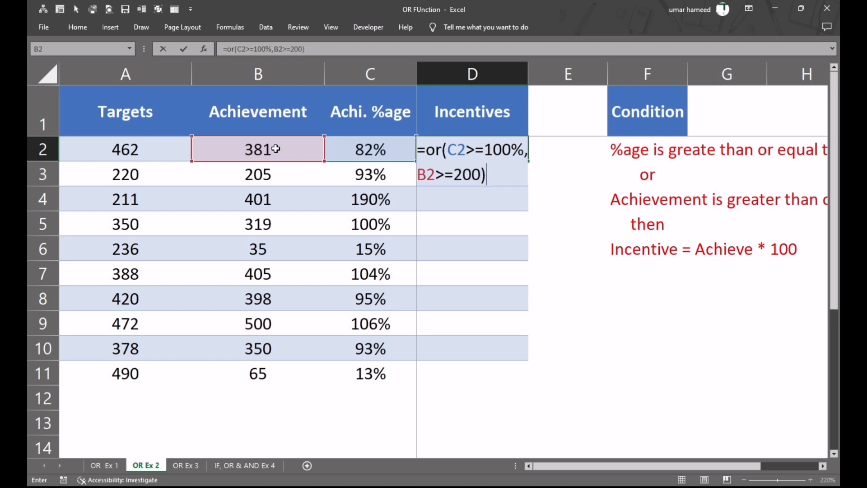
{"action": "key", "text": "Tab"}
- Fill the Incentives OR formula from D2 down through D11
{"action": "key", "text": "Left"}
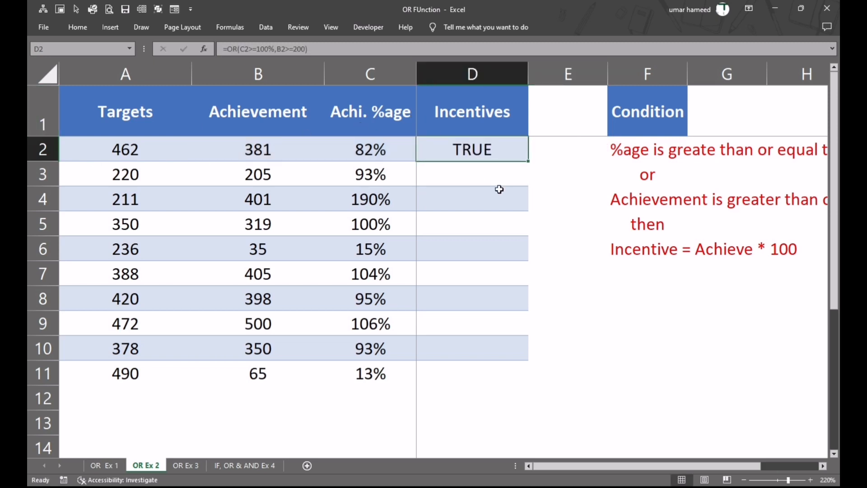
{"action": "key", "text": "shift+Down"}
{"action": "key", "text": "shift+Down"}
{"action": "key", "text": "shift+Down"}
{"action": "key", "text": "shift+Down"}
{"action": "key", "text": "shift+Down"}
{"action": "key", "text": "shift+Down"}
{"action": "key", "text": "shift+Down"}
{"action": "key", "text": "shift+Down"}
{"action": "key", "text": "shift+Down"}
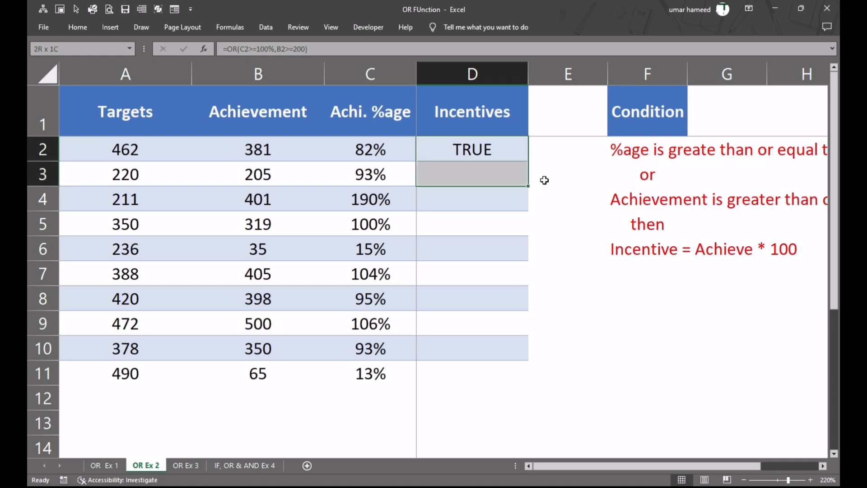
{"action": "key", "text": "F2"}
{"action": "key", "text": "ctrl+Return"}
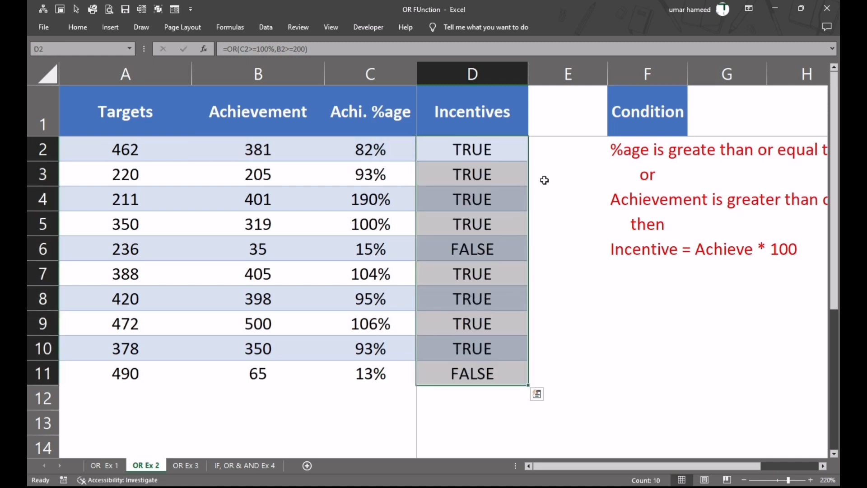
- Check the Incentives result in row 6 against its Achievement value
{"action": "key", "text": "Down"}
{"action": "key", "text": "Down"}
{"action": "key", "text": "Down"}
{"action": "key", "text": "Down"}
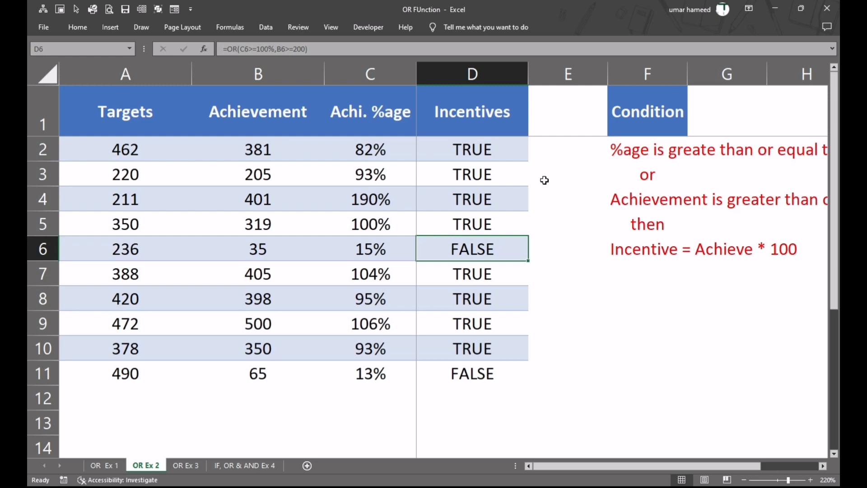
{"action": "left_click", "coordinate": [259, 250]}
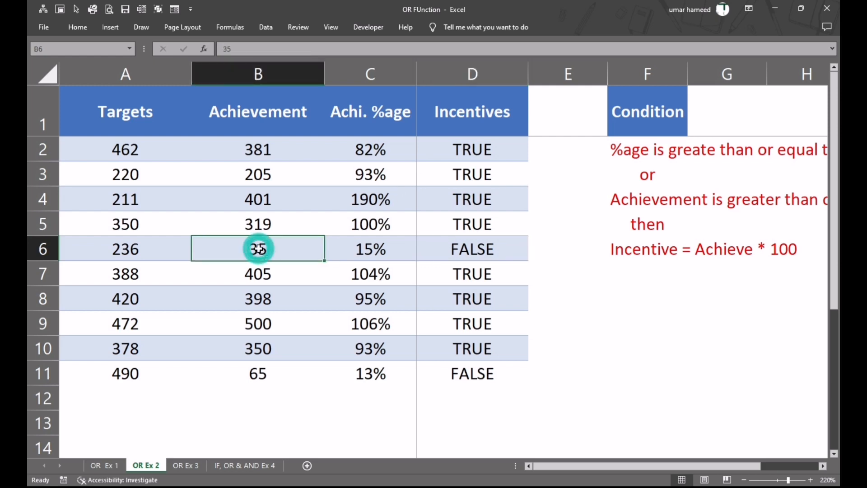
{"action": "left_click", "coordinate": [469, 249]}
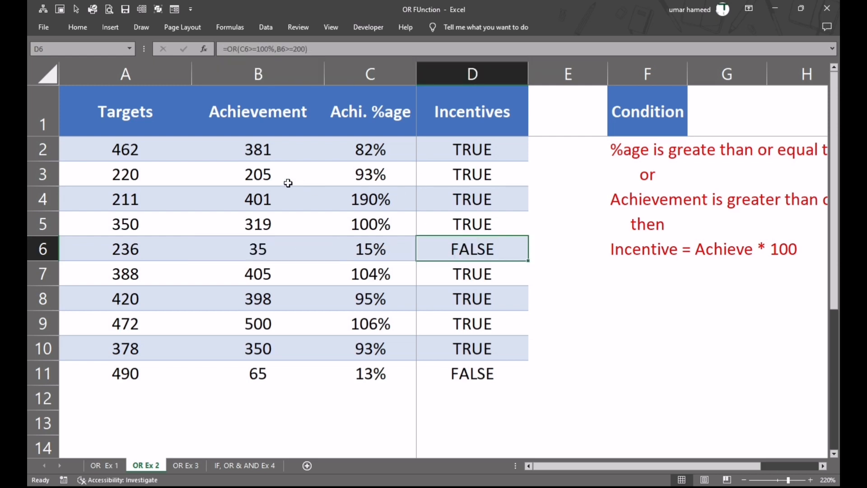
- Change the Achievement value in B3 to 199 to test the OR formula
{"action": "left_click", "coordinate": [265, 175]}
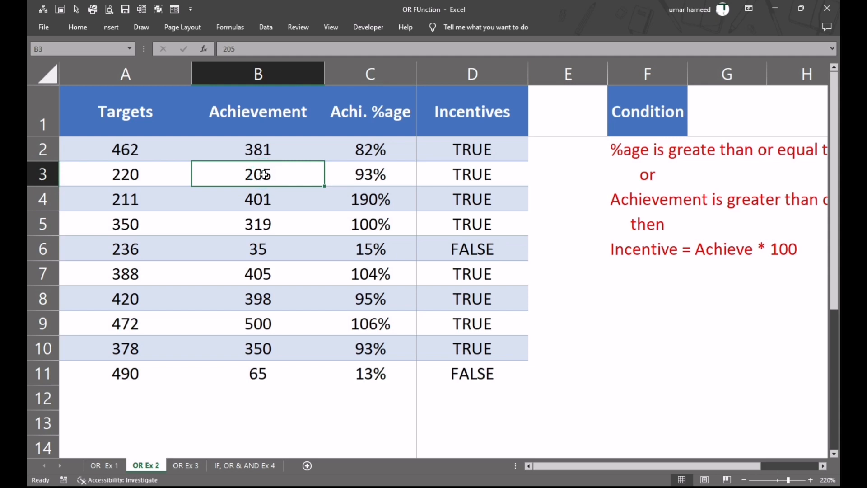
{"action": "type", "text": "199"}
{"action": "key", "text": "Tab"}
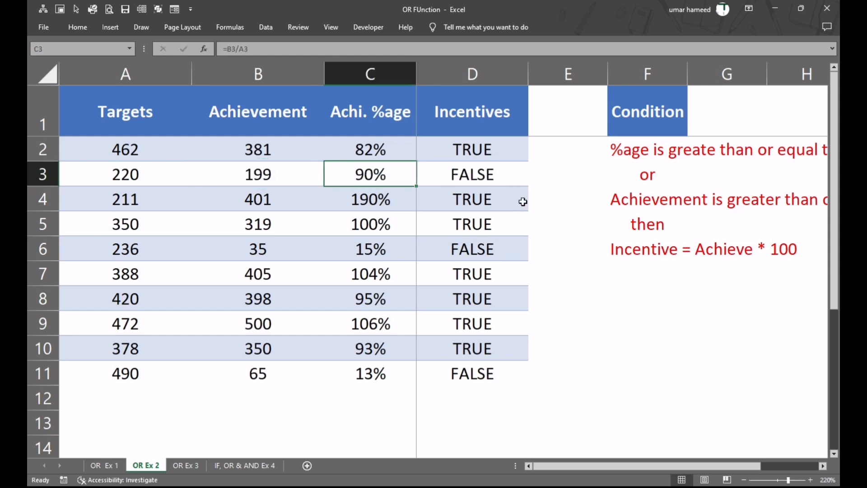
{"action": "left_click", "coordinate": [761, 256]}
- Wrap the OR test in D2 in an IF function, using it as the logical test
{"action": "double_click", "coordinate": [448, 144]}
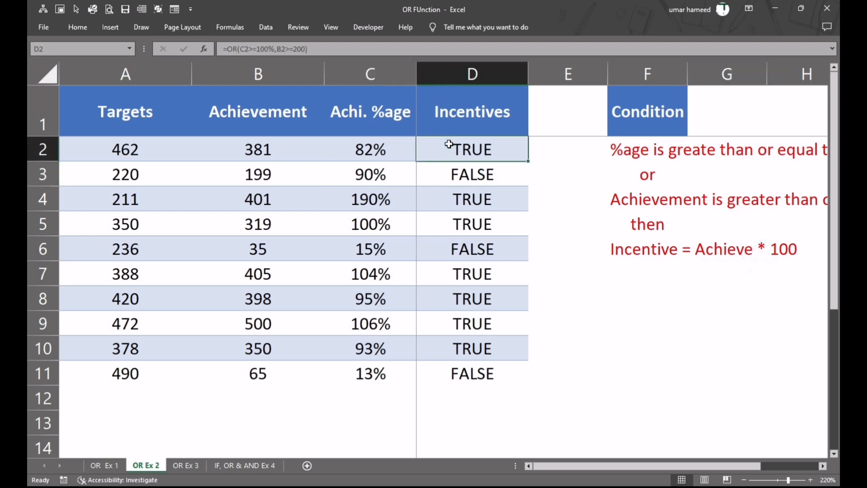
{"action": "left_click", "coordinate": [428, 150]}
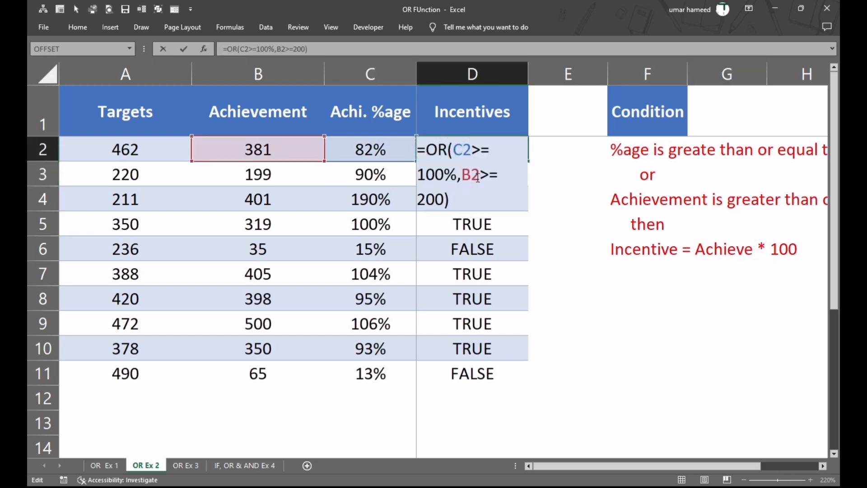
{"action": "type", "text": "IF"}
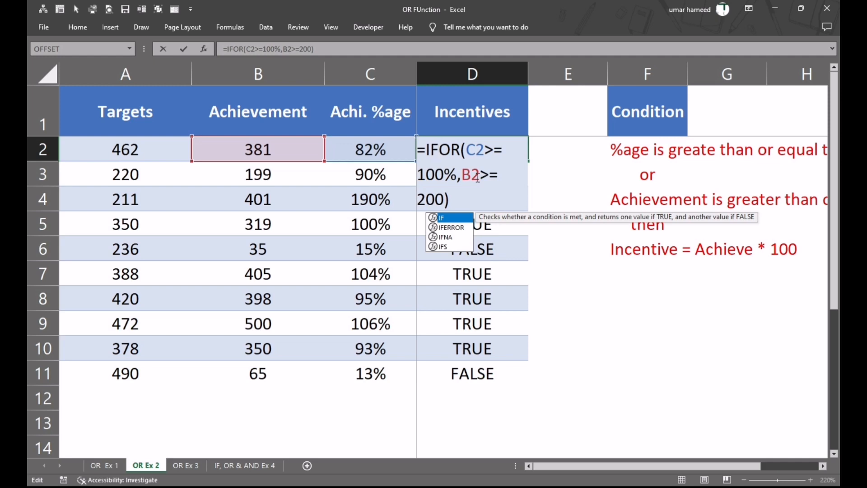
{"action": "type", "text": "("}
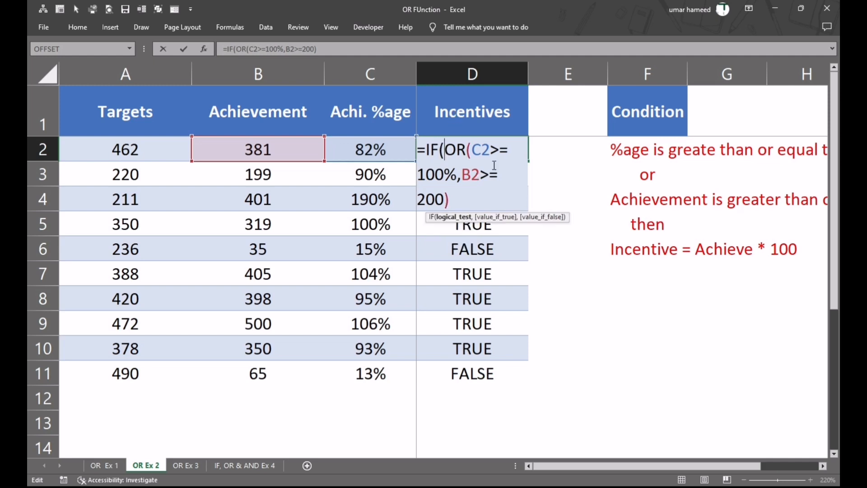
{"action": "left_click", "coordinate": [452, 201]}
{"action": "type", "text": ","}
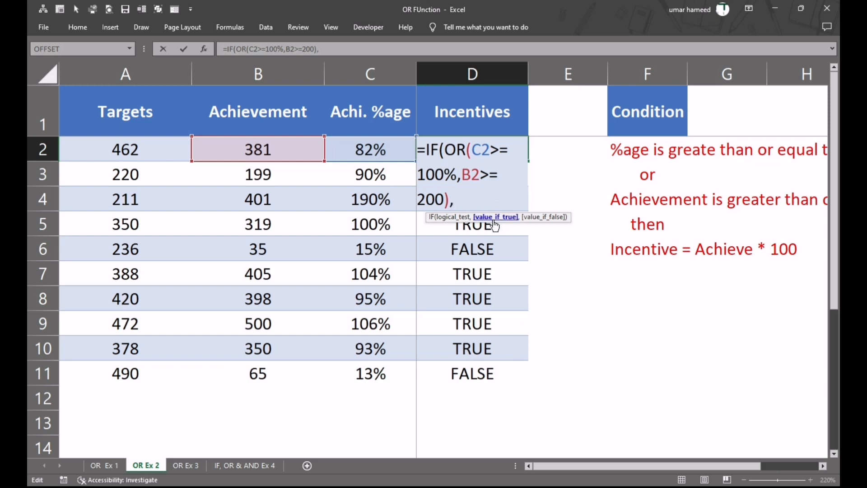
- Complete the IF formula in D2 with B2*100 as the value if true and enter it
{"action": "left_click", "coordinate": [290, 149]}
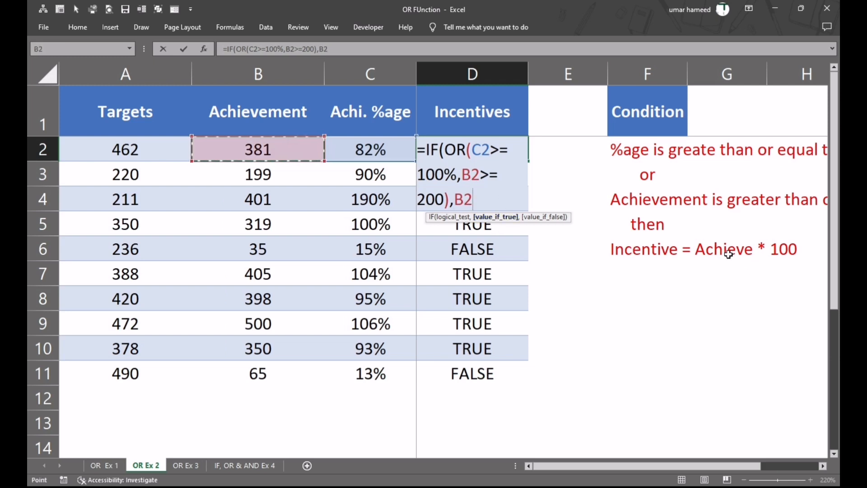
{"action": "type", "text": "*"}
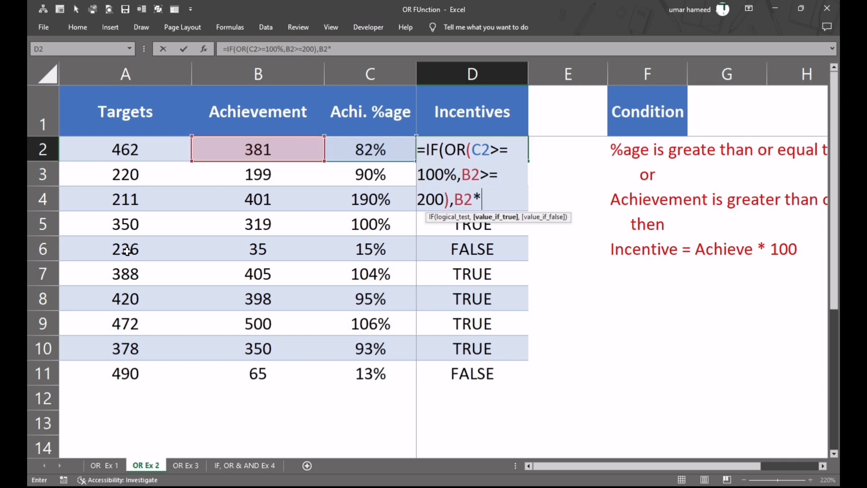
{"action": "type", "text": "100"}
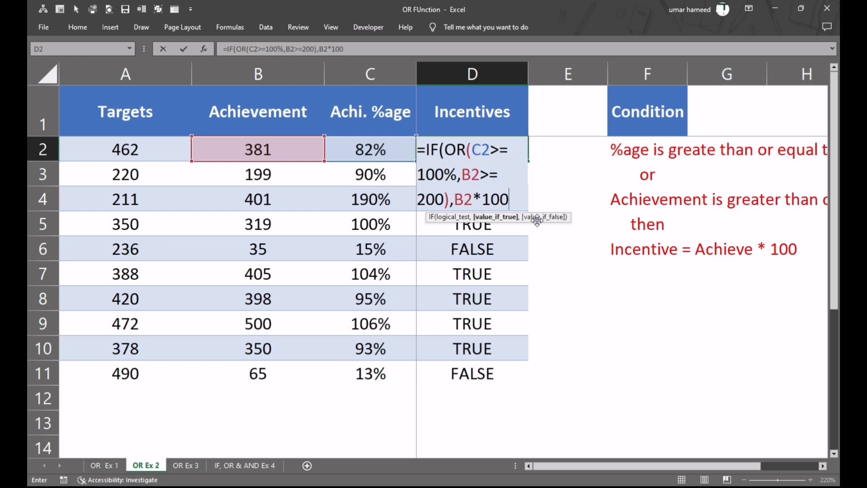
{"action": "type", "text": ")"}
{"action": "key", "text": "Tab"}
- Apply the IF and OR formula from D2 to the Incentives cells down through D11
{"action": "key", "text": "Left"}
{"action": "key", "text": "shift+Down"}
{"action": "key", "text": "shift+Down"}
{"action": "key", "text": "shift+Down"}
{"action": "key", "text": "shift+Down"}
{"action": "key", "text": "shift+Down"}
{"action": "key", "text": "shift+Down"}
{"action": "key", "text": "shift+Down"}
{"action": "key", "text": "shift+Down"}
{"action": "key", "text": "shift+Down"}
{"action": "key", "text": "F2"}
{"action": "key", "text": "ctrl+Return"}
- Examine the Incentives results in D3, D6 and D11
{"action": "key", "text": "Down"}
{"action": "key", "text": "shift+Down"}
{"action": "key", "text": "shift+Down"}
{"action": "key", "text": "shift+Up"}
{"action": "key", "text": "shift+Up"}
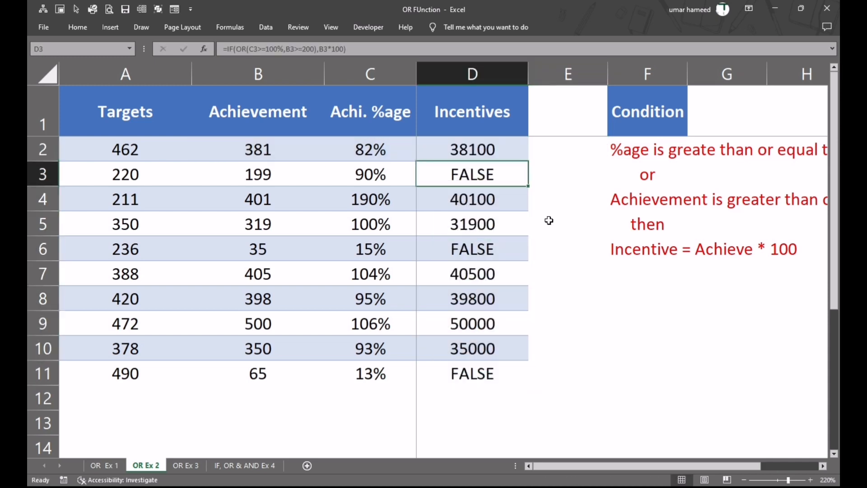
{"action": "left_click", "coordinate": [480, 251], "text": "ctrl"}
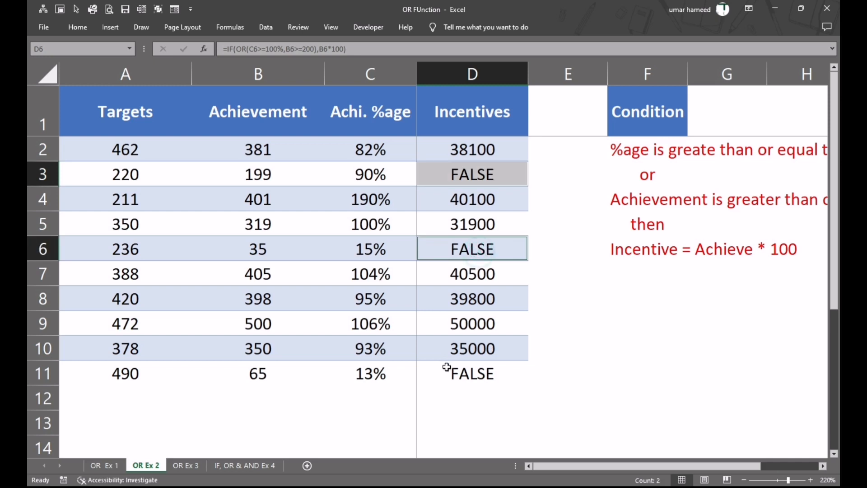
{"action": "left_click", "coordinate": [457, 371], "text": "ctrl"}
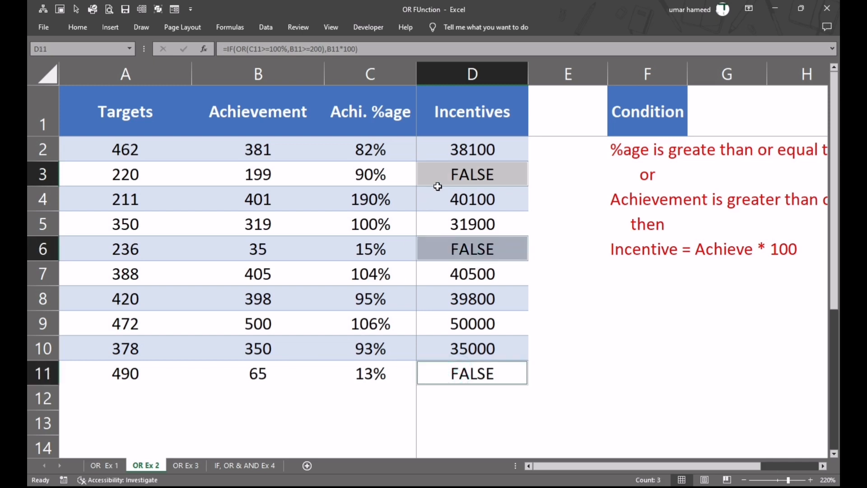
- Add an empty text string ("") as the IF formula's value if false throughout D2:D11
{"action": "left_click_drag", "start_coordinate": [456, 147], "coordinate": [456, 372]}
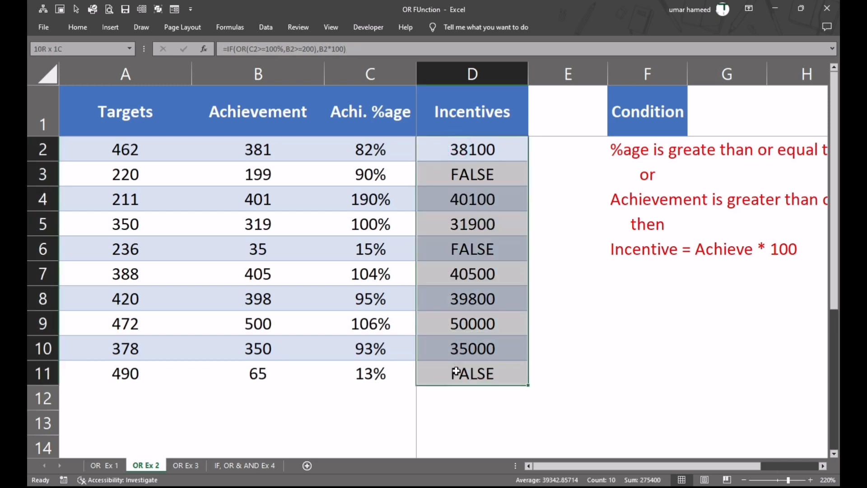
{"action": "key", "text": "F2"}
{"action": "left_click", "coordinate": [501, 197]}
{"action": "key", "text": "Right"}
{"action": "type", "text": ","}
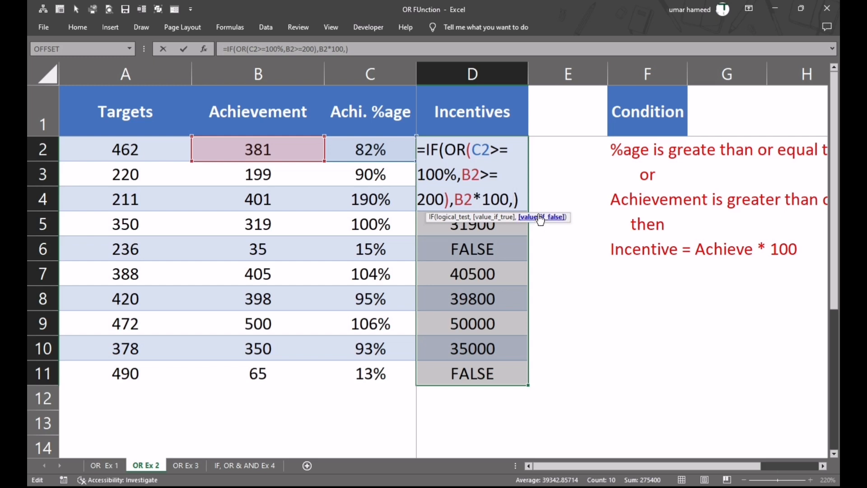
{"action": "type", "text": "\"\""}
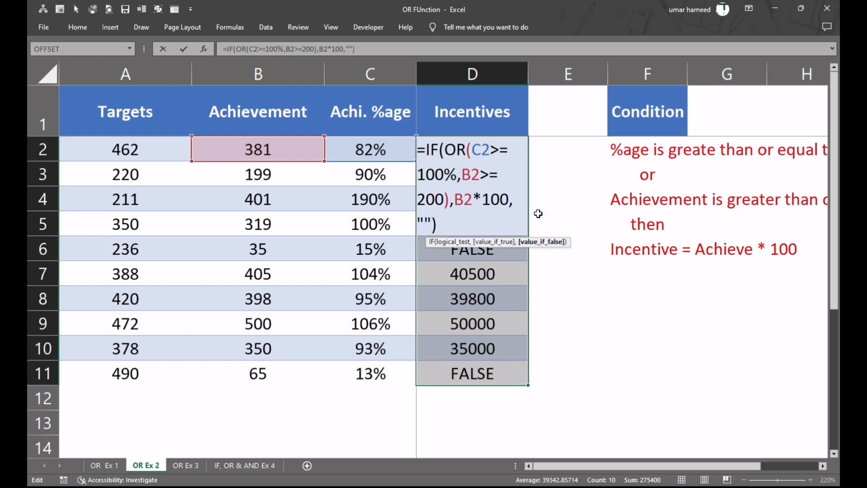
{"action": "key", "text": "ctrl+Return"}
- Change the Achievement value in B11 to 200 to test the incentive formula
{"action": "key", "text": "Down"}
{"action": "key", "text": "Down"}
{"action": "key", "text": "Down"}
{"action": "key", "text": "Down"}
{"action": "key", "text": "Down"}
{"action": "key", "text": "Down"}
{"action": "key", "text": "Down"}
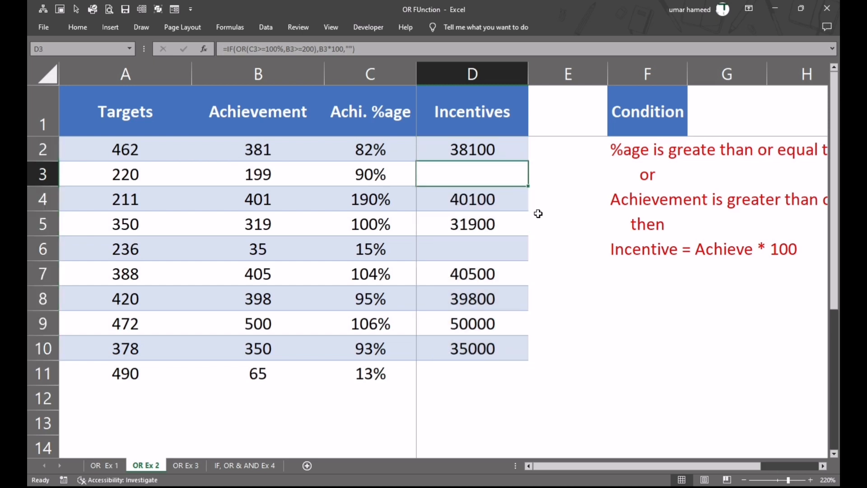
{"action": "key", "text": "Down"}
{"action": "key", "text": "Down"}
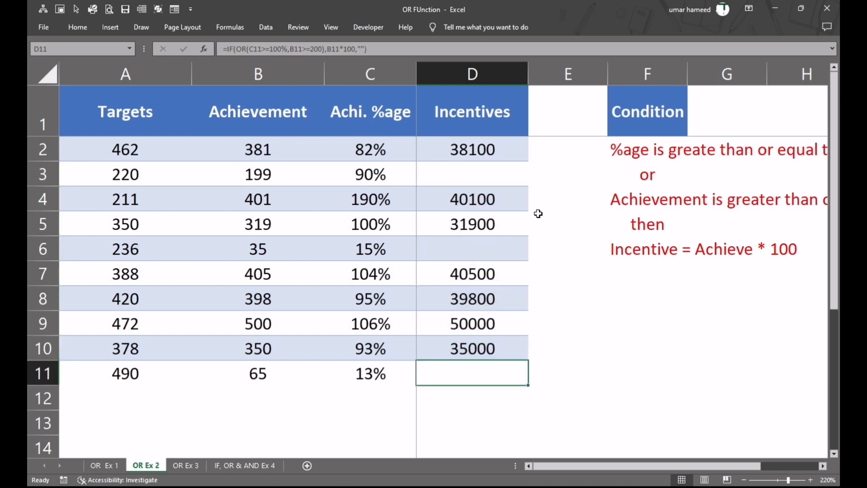
{"action": "key", "text": "Left"}
{"action": "key", "text": "Left"}
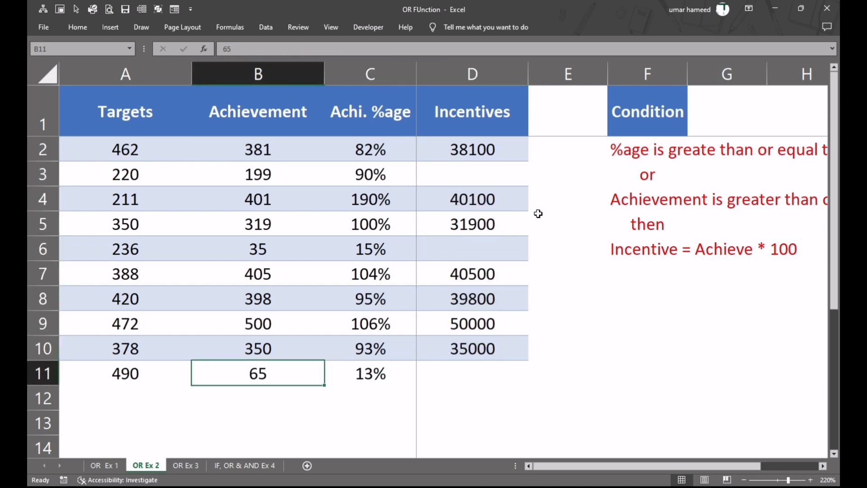
{"action": "type", "text": "200"}
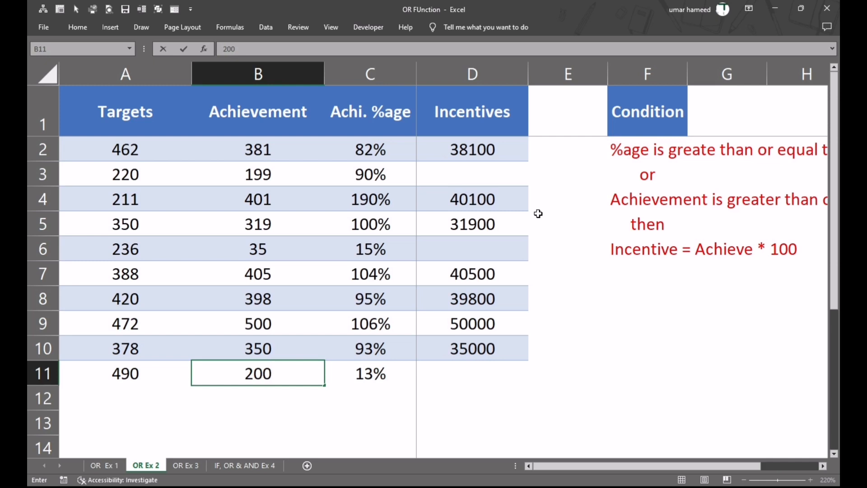
{"action": "key", "text": "Right"}
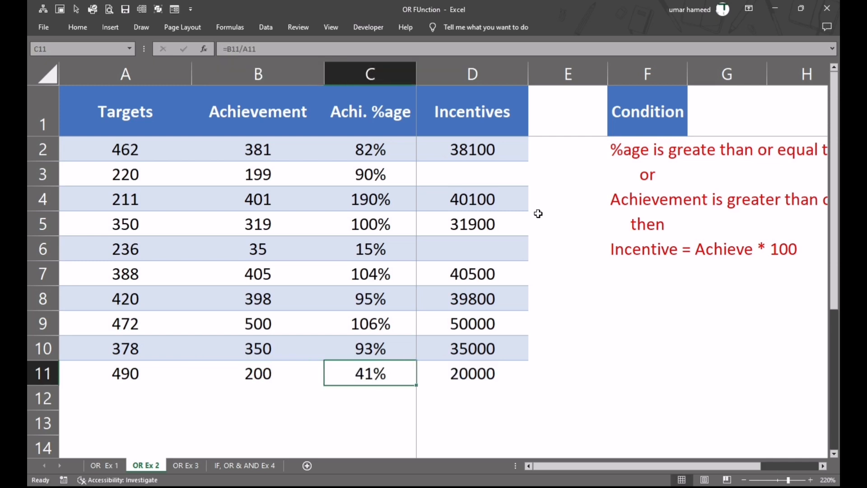
- On the OR Ex 3 sheet, start an OR formula in H2 with B2="A" as its first condition
{"action": "key", "text": "ctrl+Page_Down"}
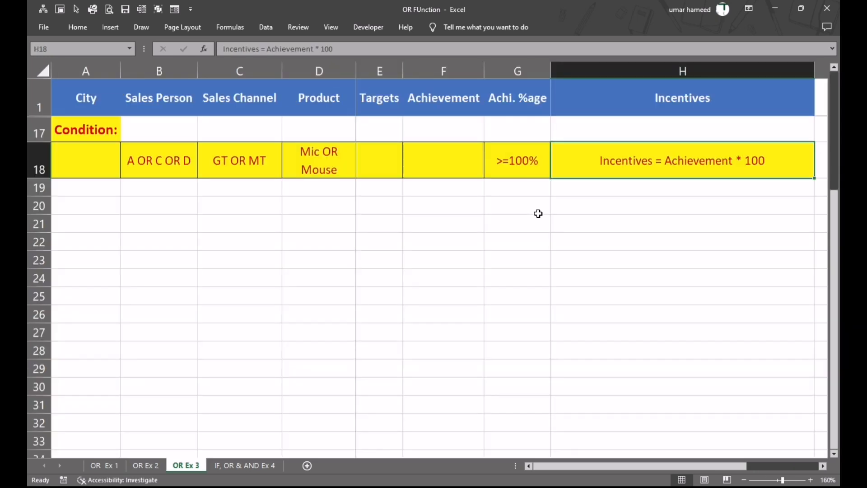
{"action": "scroll", "coordinate": [291, 232], "scroll_direction": "up", "scroll_amount": 4}
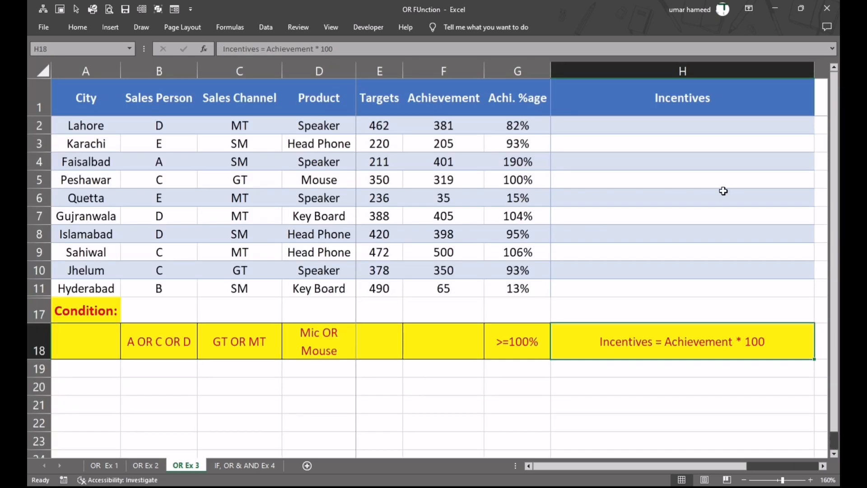
{"action": "left_click", "coordinate": [648, 129]}
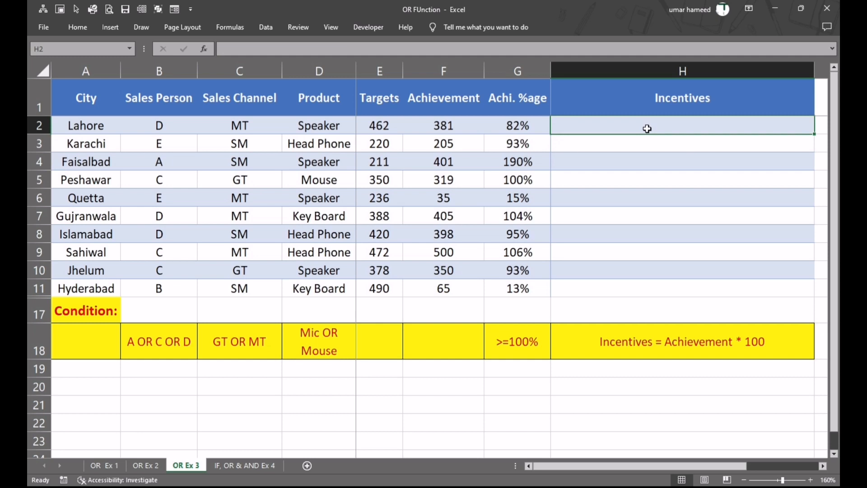
{"action": "type", "text": "="}
{"action": "type", "text": "OR("}
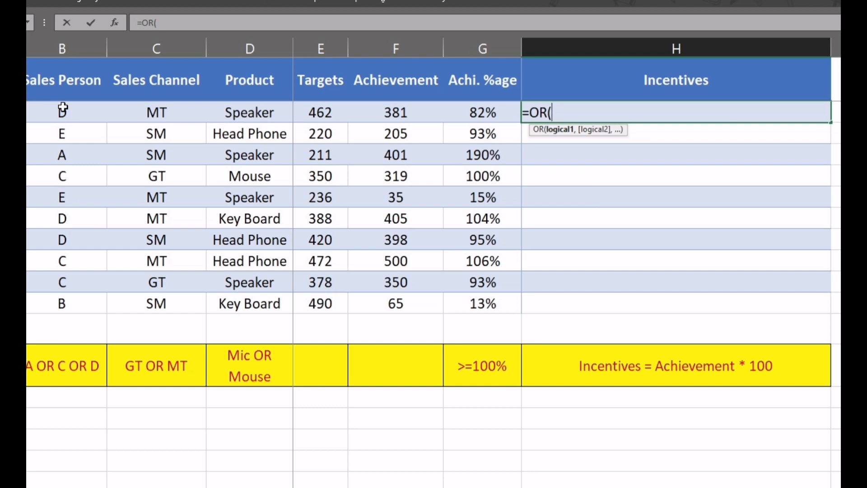
{"action": "left_click", "coordinate": [63, 107]}
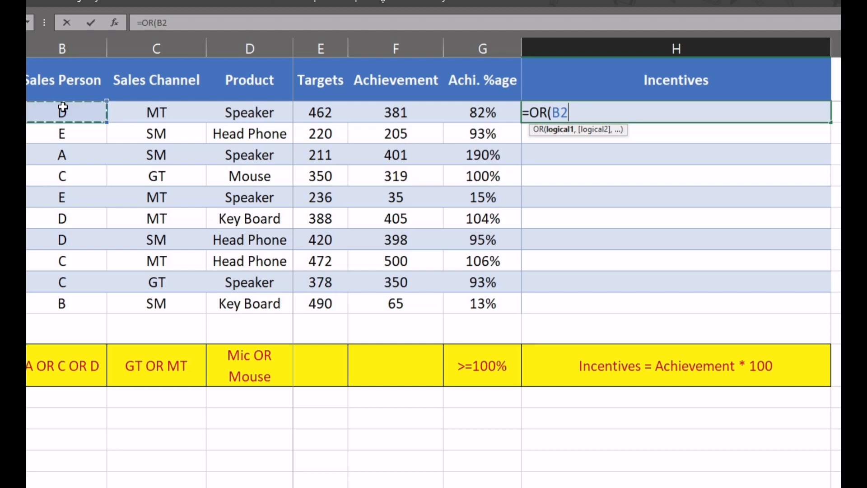
{"action": "type", "text": "=\"A\","}
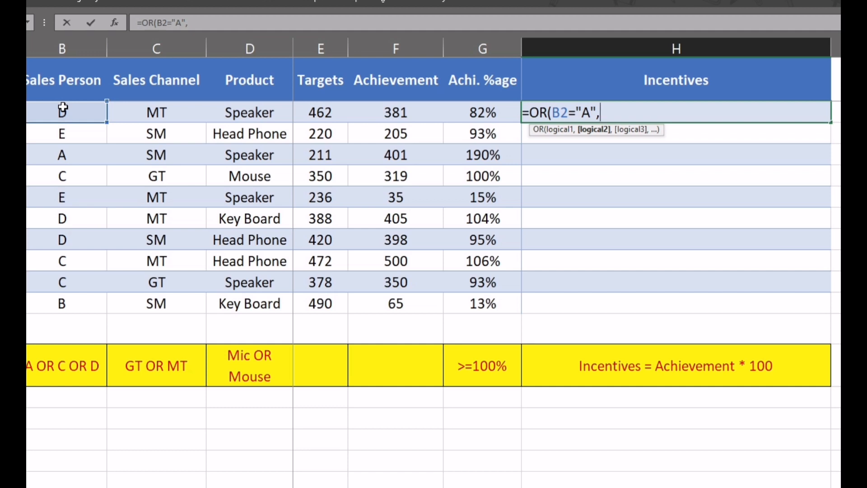
- Add B2="B" and B2="D" as further conditions in H2's OR formula and close its parenthesis
{"action": "left_click", "coordinate": [62, 107]}
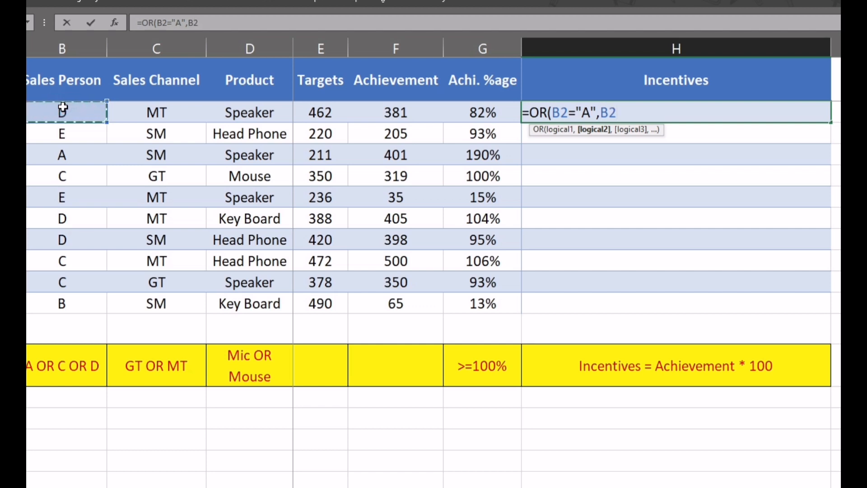
{"action": "type", "text": "=\"B\""}
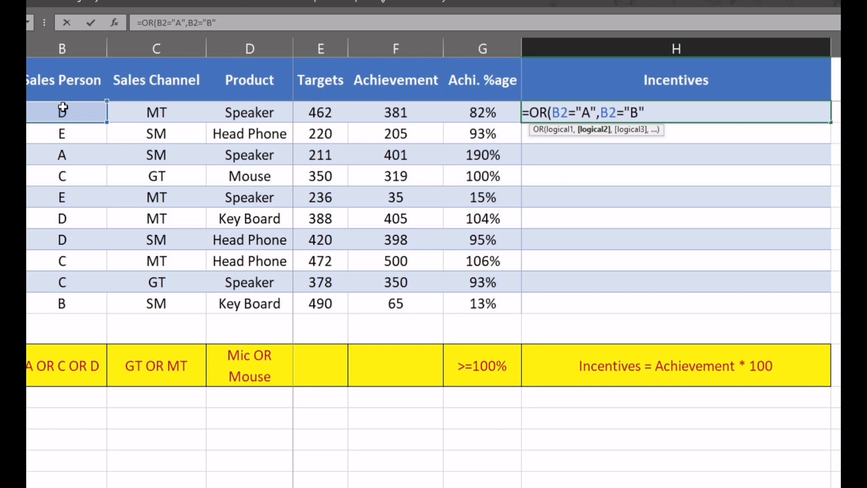
{"action": "type", "text": ","}
{"action": "left_click", "coordinate": [62, 108]}
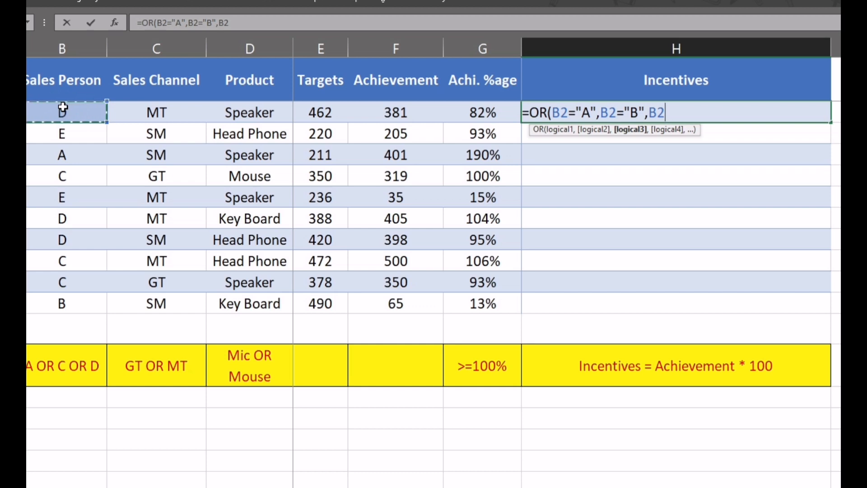
{"action": "type", "text": "=\"D\""}
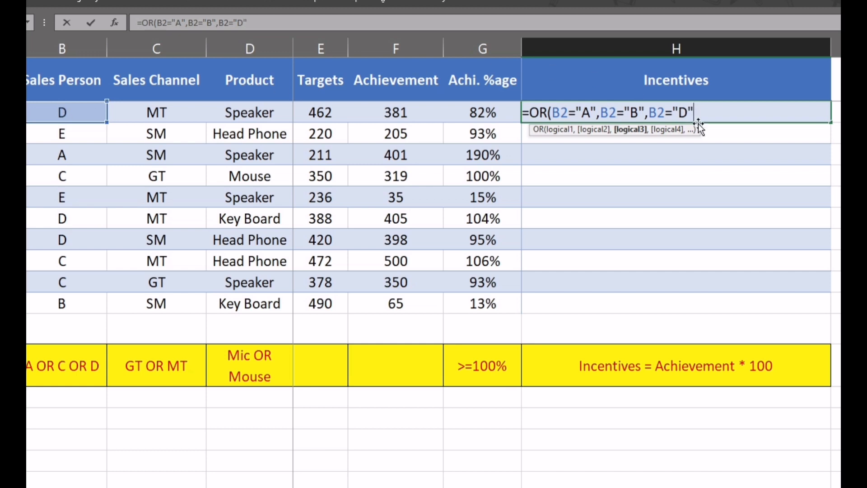
{"action": "type", "text": ")"}
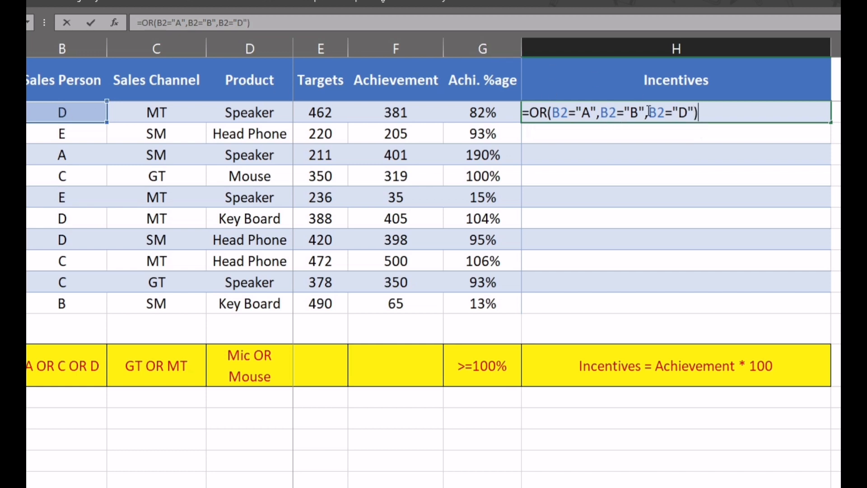
- Correct the second condition of H2's OR formula to B2="C" and enter the formula
{"action": "double_click", "coordinate": [633, 113]}
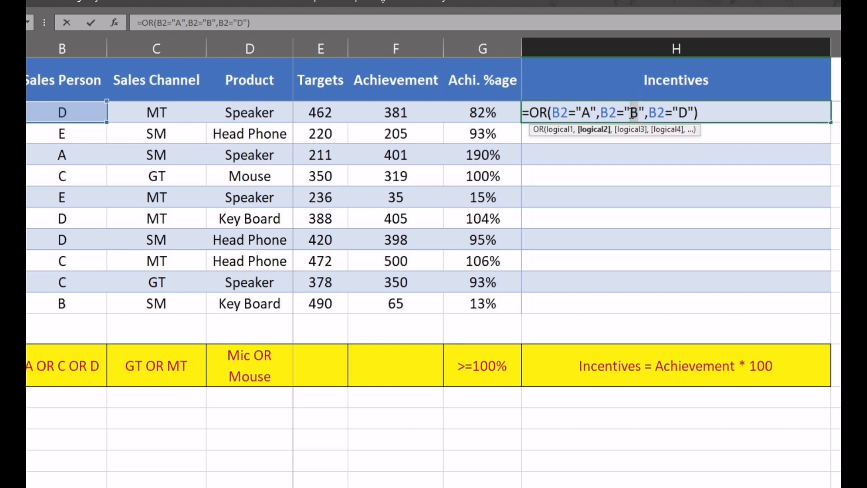
{"action": "type", "text": "C"}
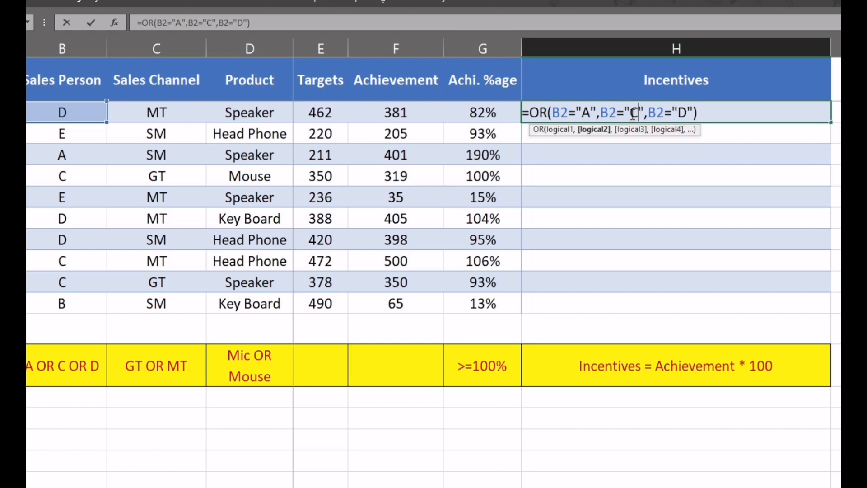
{"action": "key", "text": "ctrl+Return"}
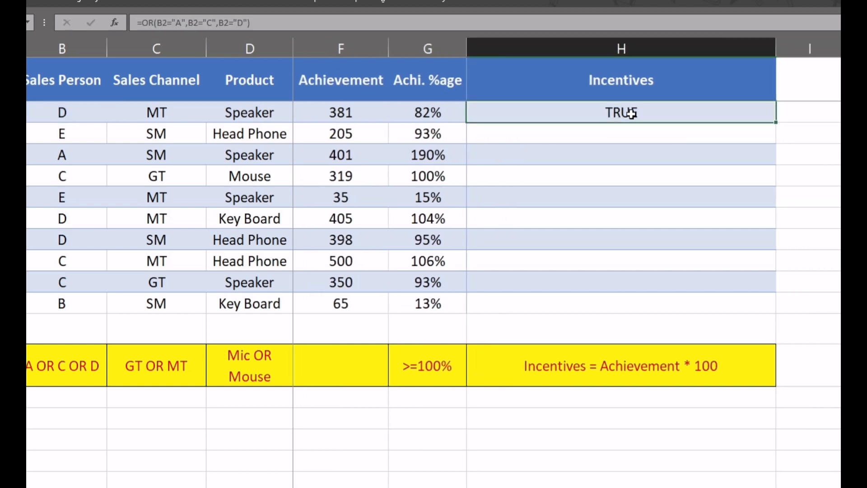
{"action": "key", "text": "Left"}
{"action": "key", "text": "Left"}
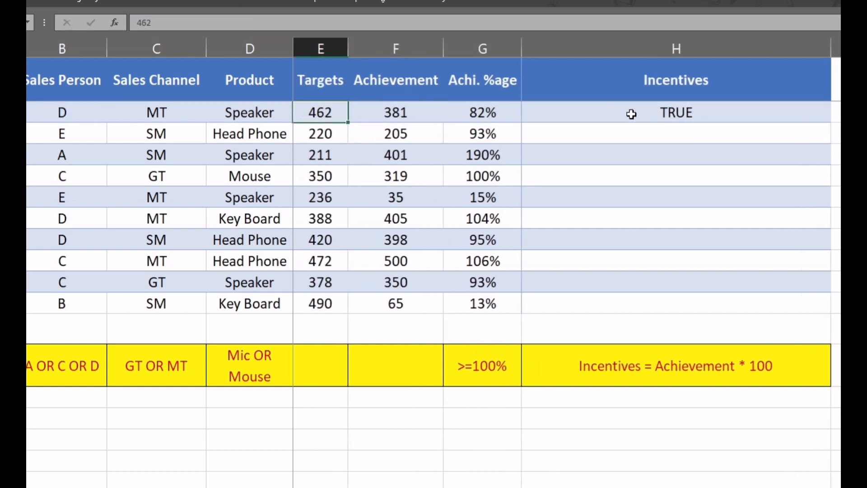
{"action": "key", "text": "Right"}
{"action": "key", "text": "Right"}
{"action": "key", "text": "Right"}
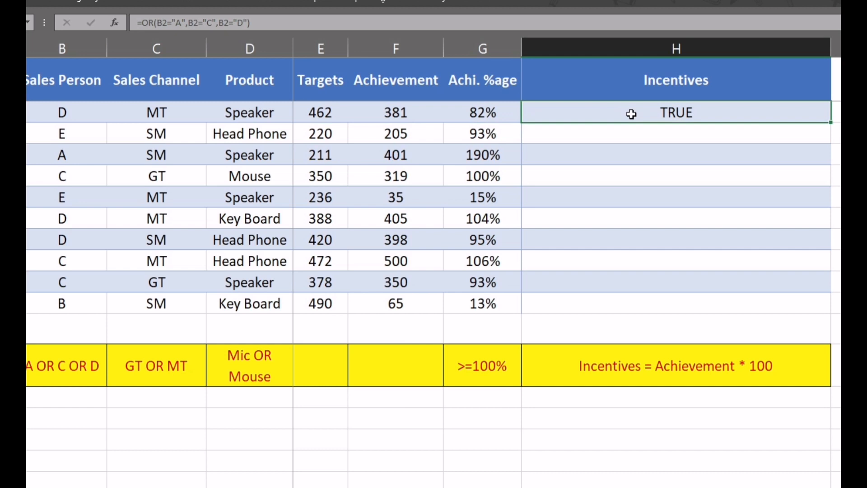
- Edit H2's formula to nest the existing Sales Person OR test inside a new outer OR function
{"action": "key", "text": "F2"}
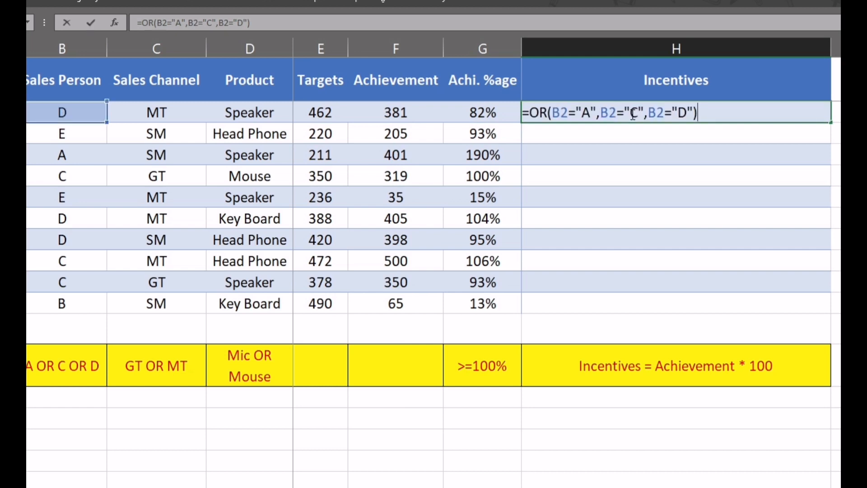
{"action": "key", "text": "Left"}
{"action": "key", "text": "Left"}
{"action": "key", "text": "Left"}
{"action": "key", "text": "Left"}
{"action": "key", "text": "Left"}
{"action": "key", "text": "Left"}
{"action": "key", "text": "Left"}
{"action": "key", "text": "Left"}
{"action": "key", "text": "Left"}
{"action": "key", "text": "Left"}
{"action": "key", "text": "Left"}
{"action": "key", "text": "Left"}
{"action": "key", "text": "Left"}
{"action": "key", "text": "Left"}
{"action": "key", "text": "Left"}
{"action": "key", "text": "Left"}
{"action": "key", "text": "Left"}
{"action": "key", "text": "Left"}
{"action": "key", "text": "Left"}
{"action": "key", "text": "Left"}
{"action": "key", "text": "Left"}
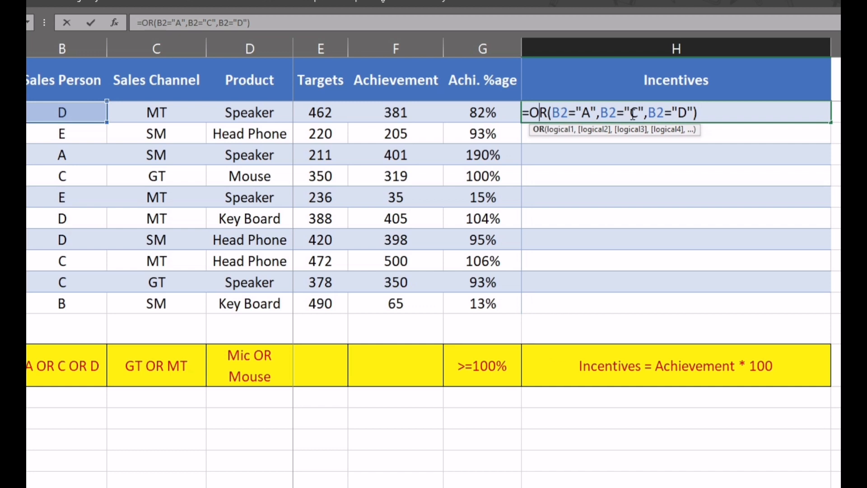
{"action": "type", "text": "OR"}
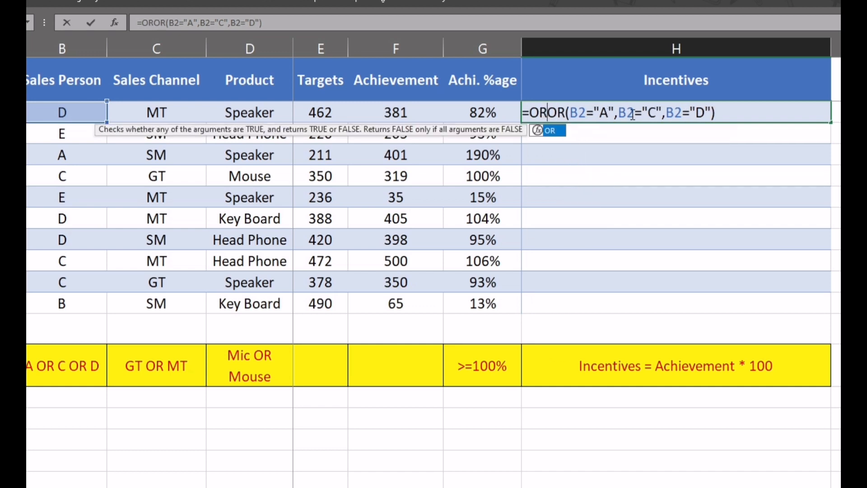
{"action": "type", "text": "("}
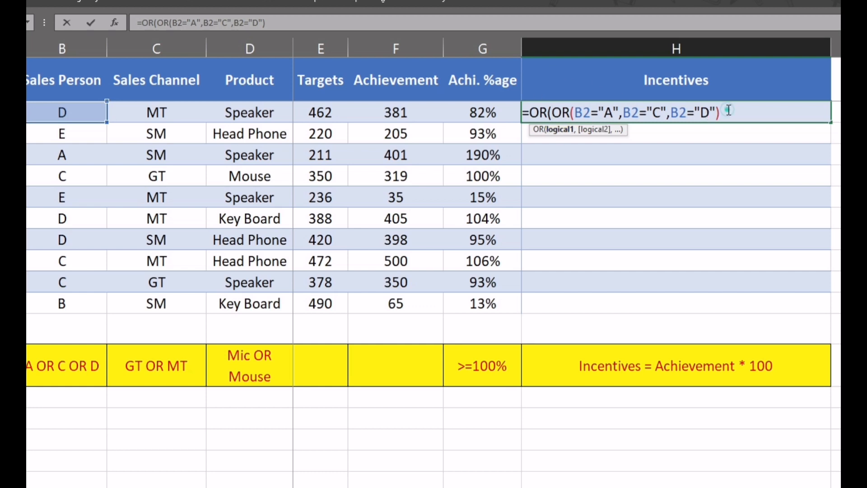
- Add a second nested OR with C2="MT" and C2="GT" to H2, close both parentheses and enter the formula
{"action": "type", "text": ","}
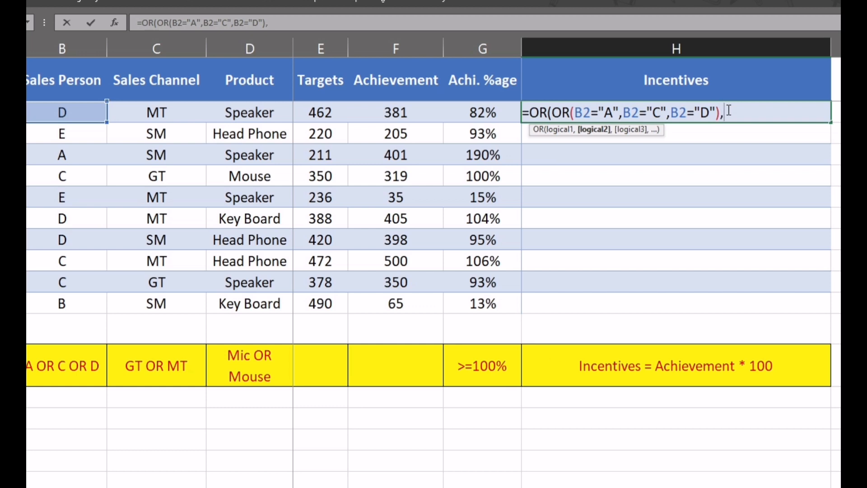
{"action": "type", "text": "OR"}
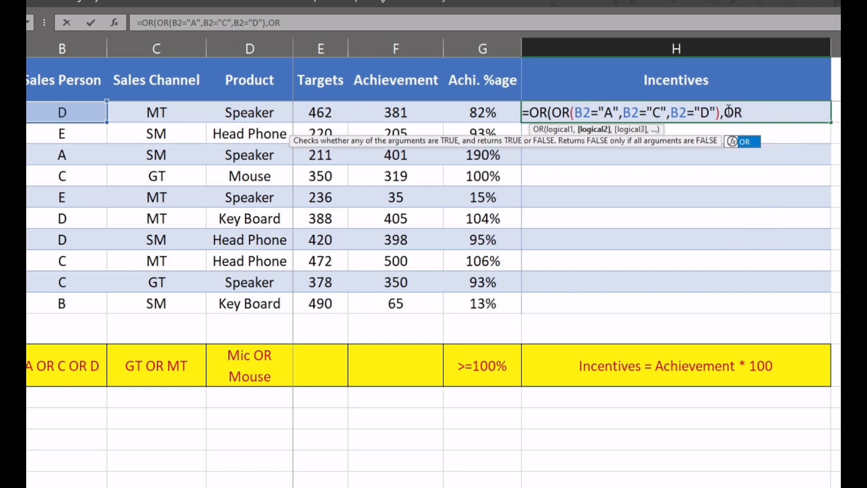
{"action": "type", "text": "("}
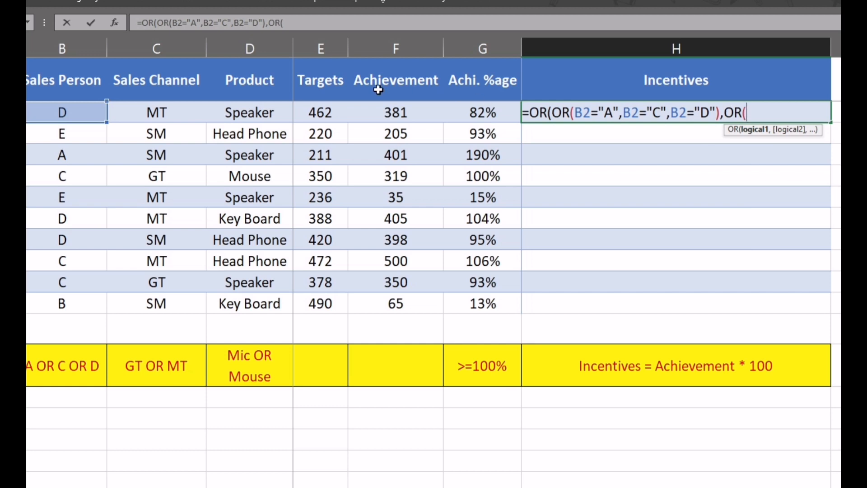
{"action": "left_click", "coordinate": [154, 112]}
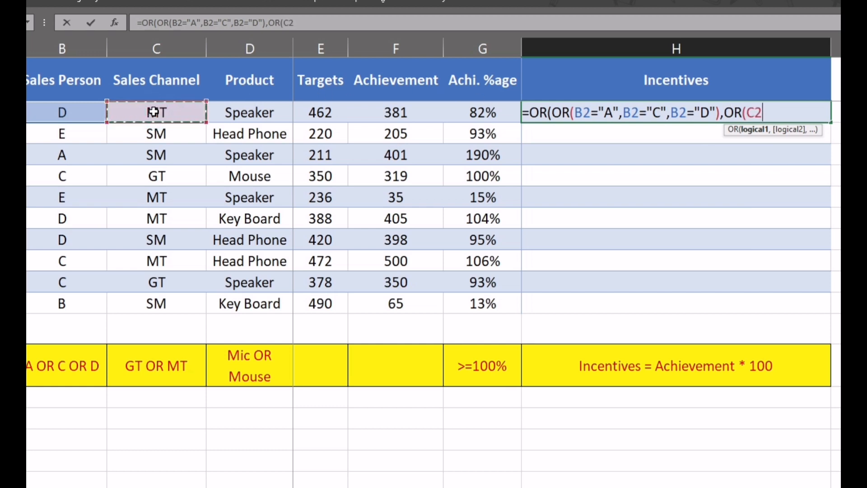
{"action": "type", "text": "="}
{"action": "type", "text": "\"MT"}
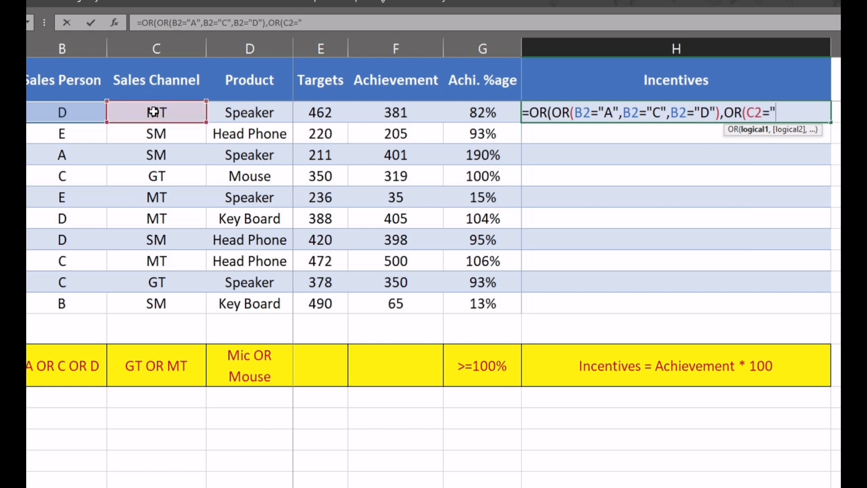
{"action": "type", "text": "\","}
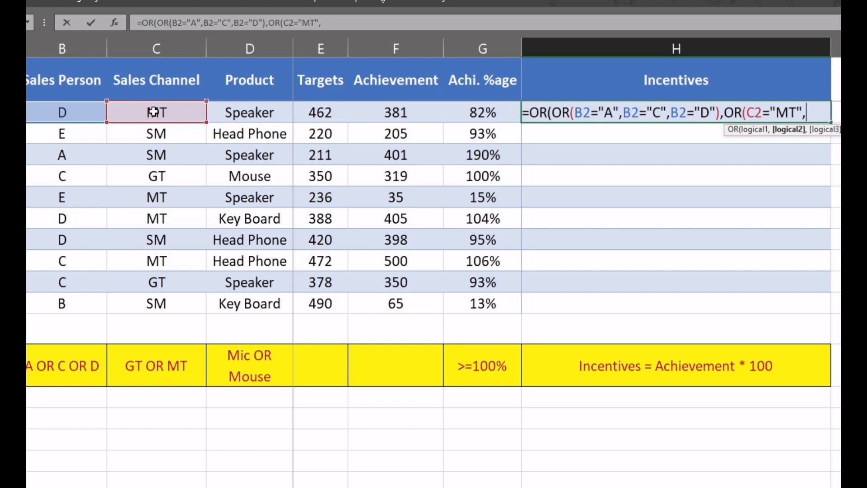
{"action": "left_click", "coordinate": [154, 111]}
{"action": "type", "text": "=\"GT\""}
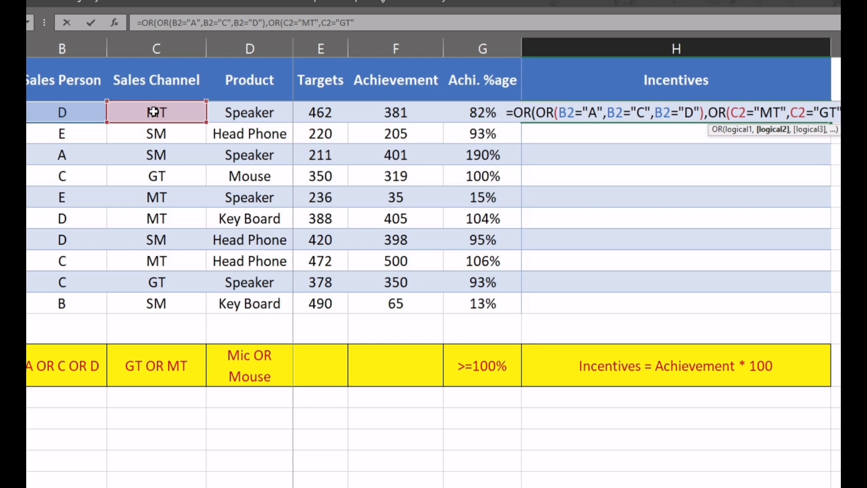
{"action": "type", "text": "))"}
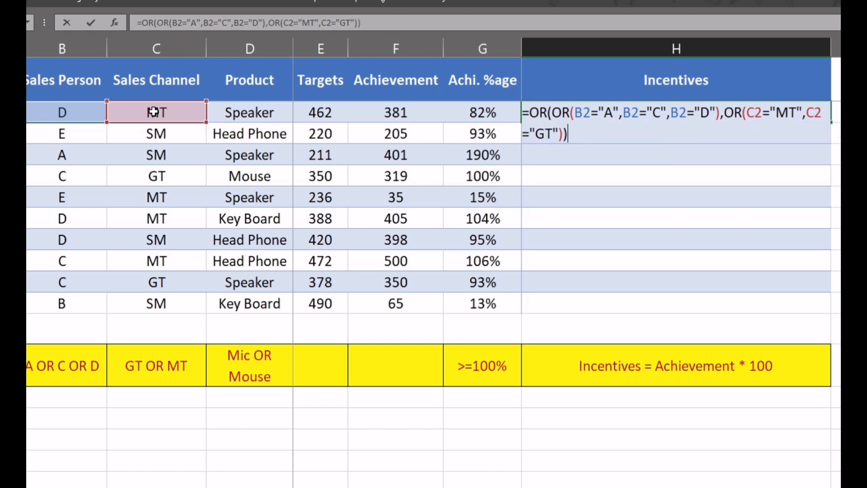
{"action": "key", "text": "Tab"}
{"action": "key", "text": "Left"}
{"action": "key", "text": "Left"}
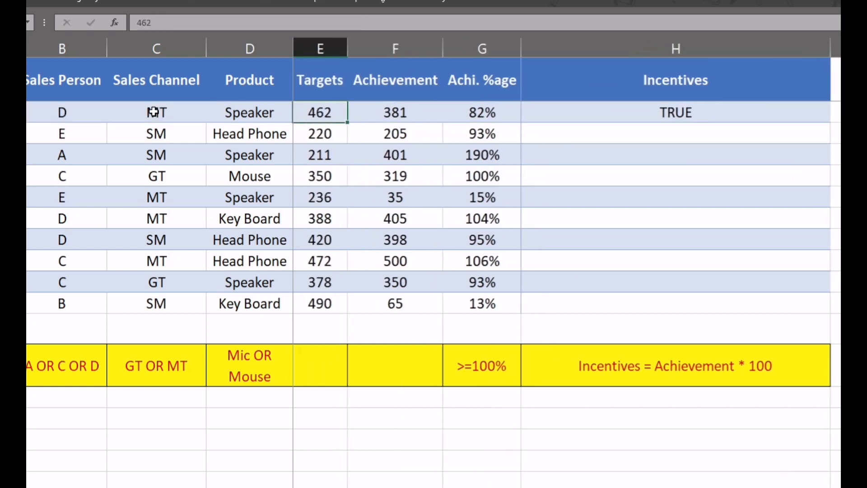
{"action": "left_click", "coordinate": [154, 112]}
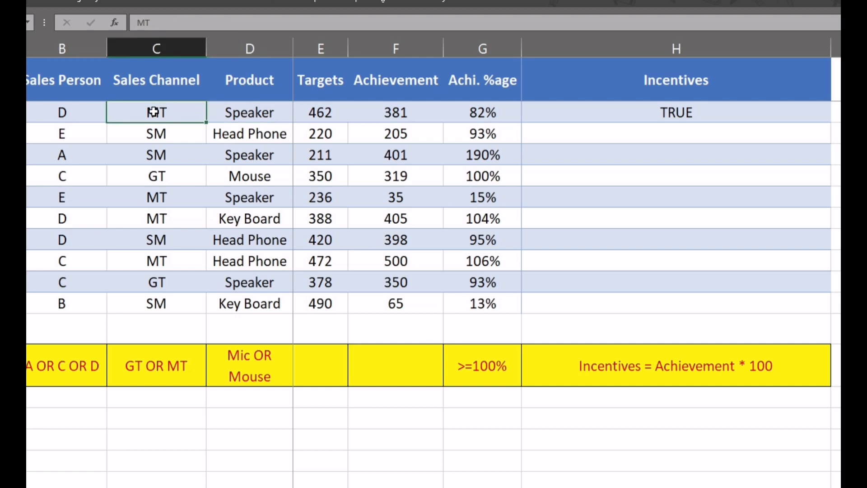
{"action": "left_click", "coordinate": [72, 112]}
{"action": "left_click", "coordinate": [135, 111]}
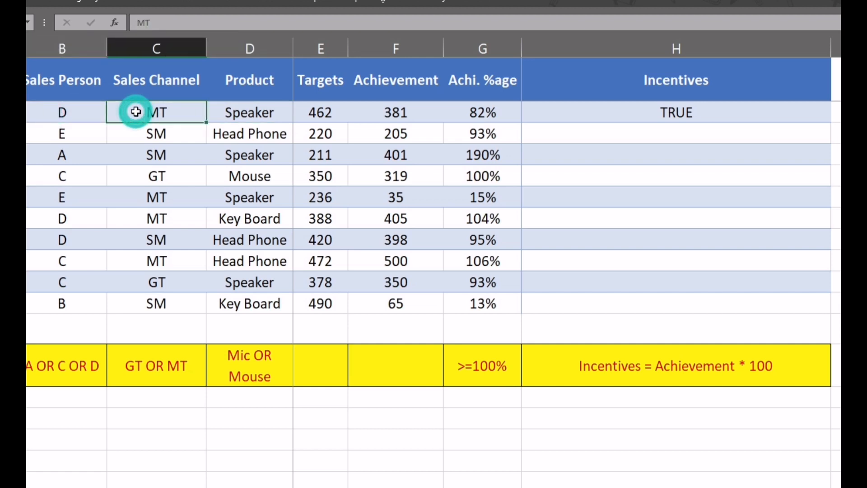
- Reopen H2's formula and insert a third nested OR before the final parenthesis, with D2="Mic" as its first condition
{"action": "left_click", "coordinate": [673, 110]}
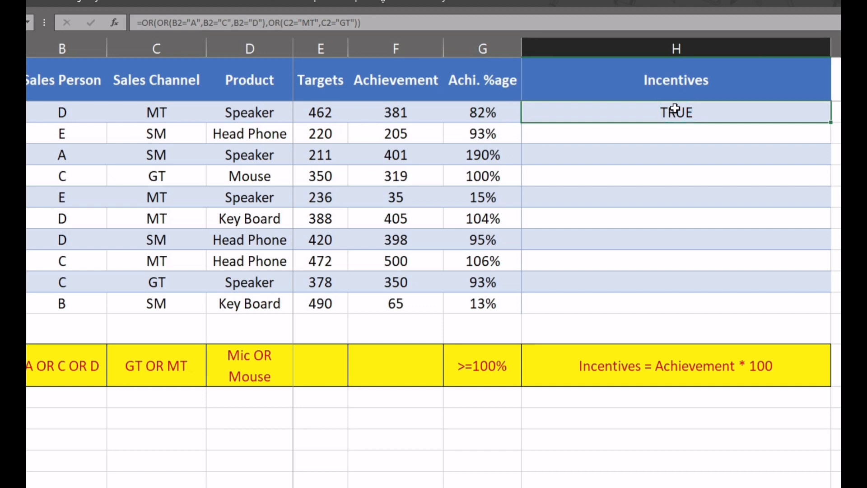
{"action": "double_click", "coordinate": [675, 110]}
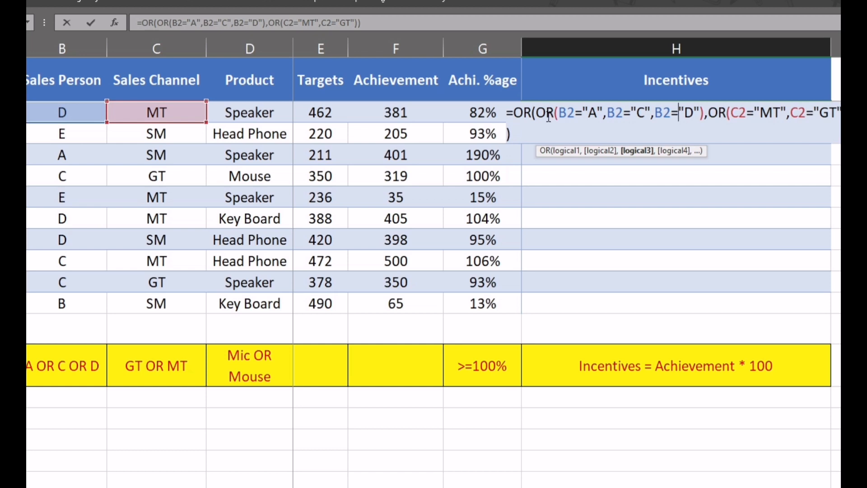
{"action": "left_click", "coordinate": [506, 134]}
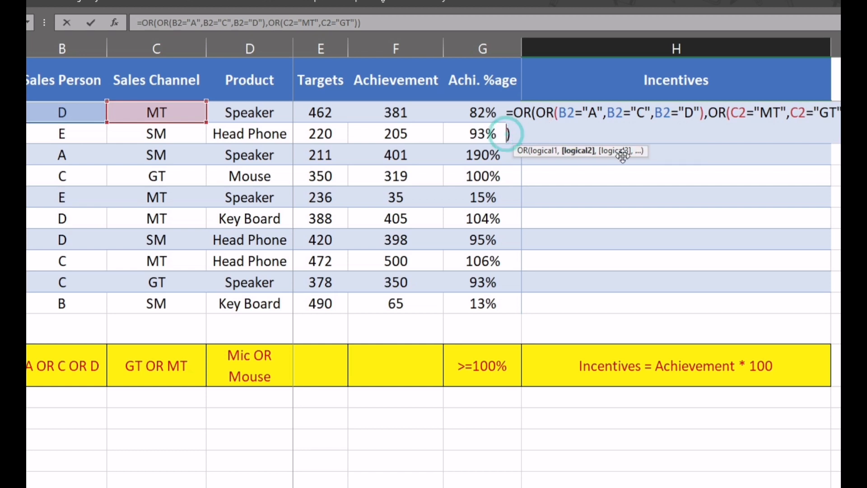
{"action": "type", "text": "OR"}
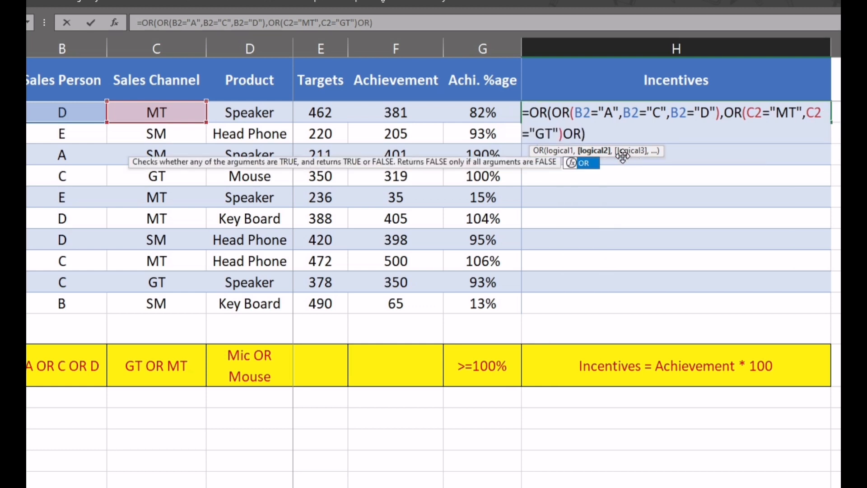
{"action": "type", "text": "("}
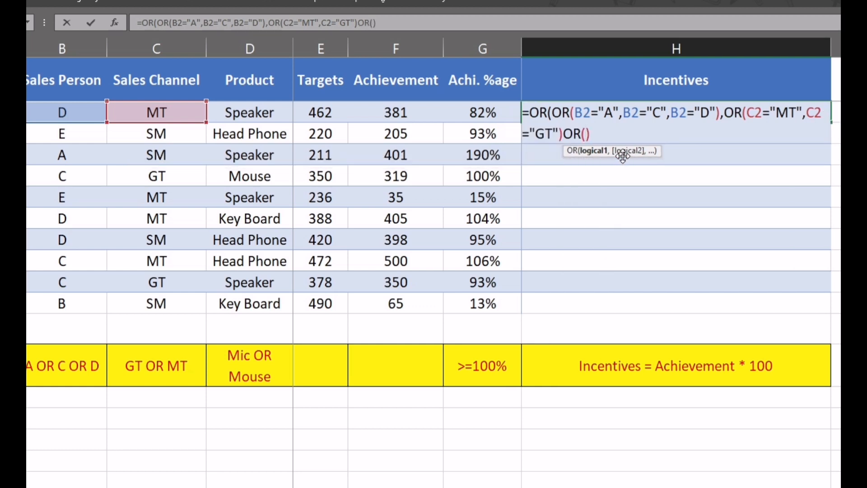
{"action": "left_click", "coordinate": [263, 112]}
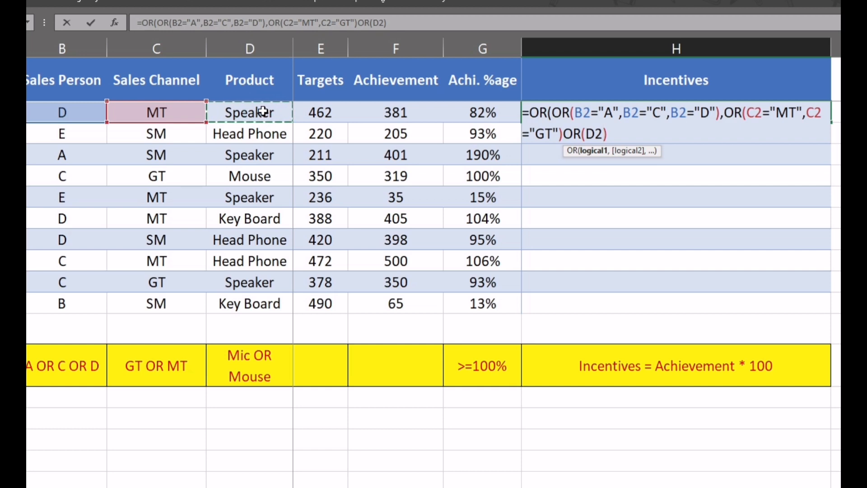
{"action": "type", "text": "="}
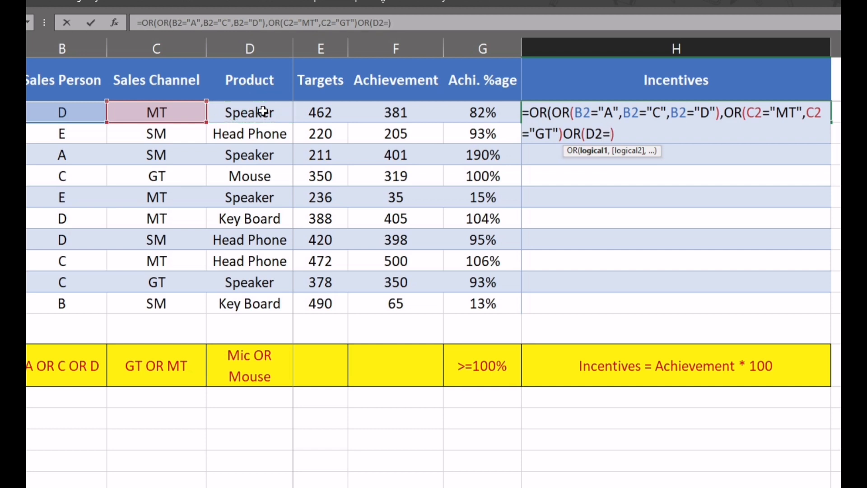
{"action": "type", "text": "\"Mic"}
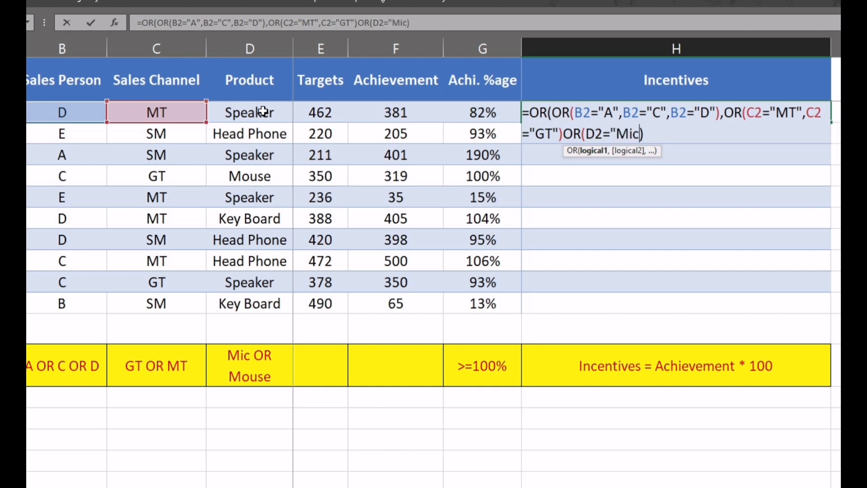
{"action": "type", "text": "\","}
- Add D2="Mouse" as the third OR's second condition, enter the formula and accept the suggested correction
{"action": "left_click", "coordinate": [263, 112]}
{"action": "type", "text": "="}
{"action": "type", "text": "\"Mou"}
{"action": "type", "text": "se\")"}
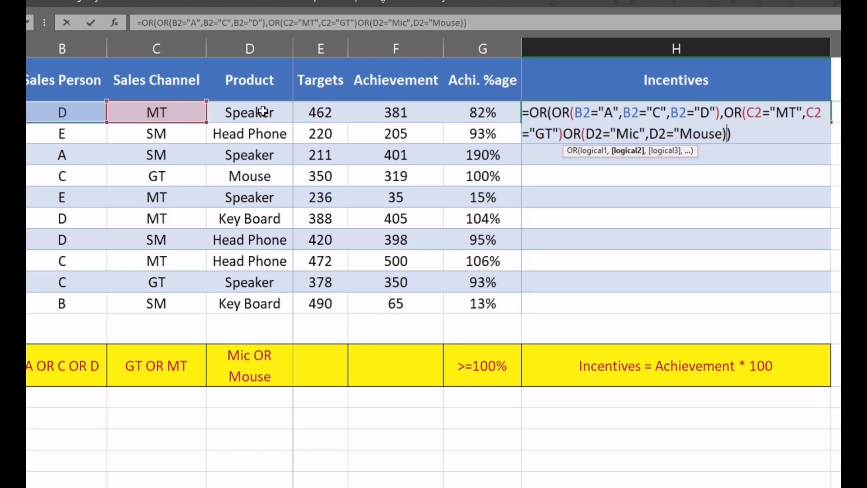
{"action": "key", "text": "Return"}
{"action": "key", "text": "Return"}
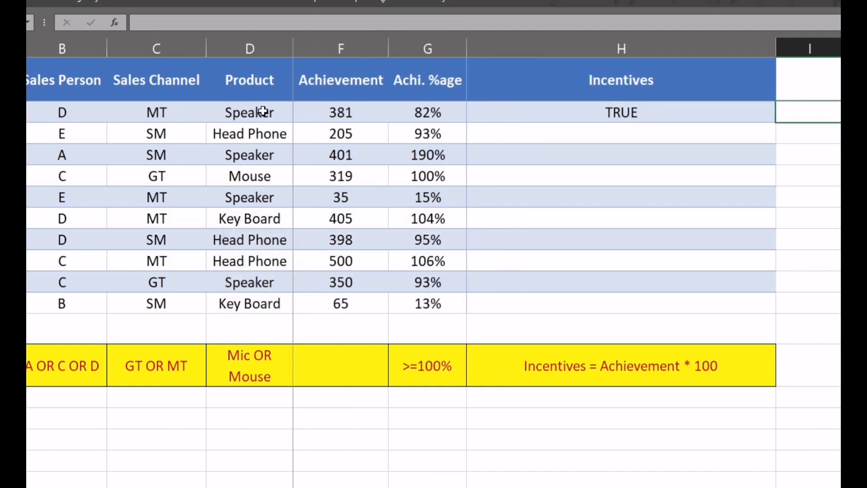
- Fill H2's nested OR formula down the Incentives column through H11
{"action": "key", "text": "Left"}
{"action": "key", "text": "F2"}
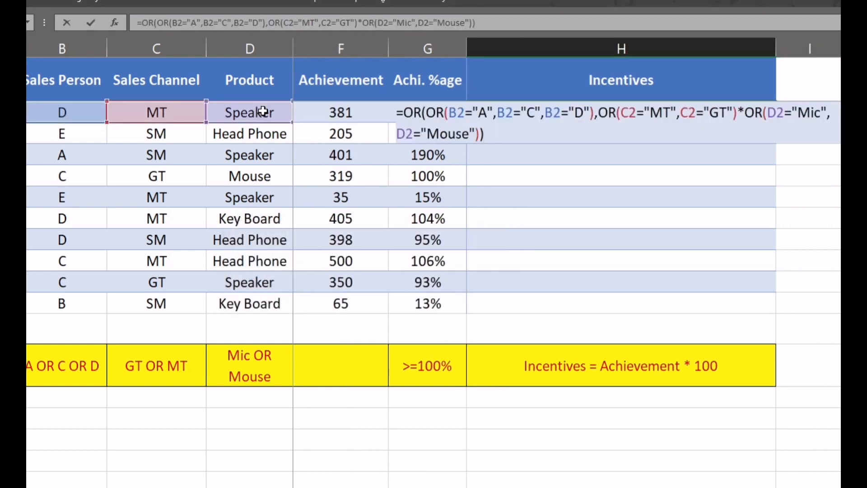
{"action": "key", "text": "Return"}
{"action": "key", "text": "Left"}
{"action": "key", "text": "shift+Down"}
{"action": "key", "text": "shift+Down"}
{"action": "key", "text": "shift+Down"}
{"action": "key", "text": "shift+Down"}
{"action": "key", "text": "shift+Down"}
{"action": "key", "text": "shift+Down"}
{"action": "key", "text": "shift+Down"}
{"action": "key", "text": "shift+Down"}
{"action": "key", "text": "shift+Down"}
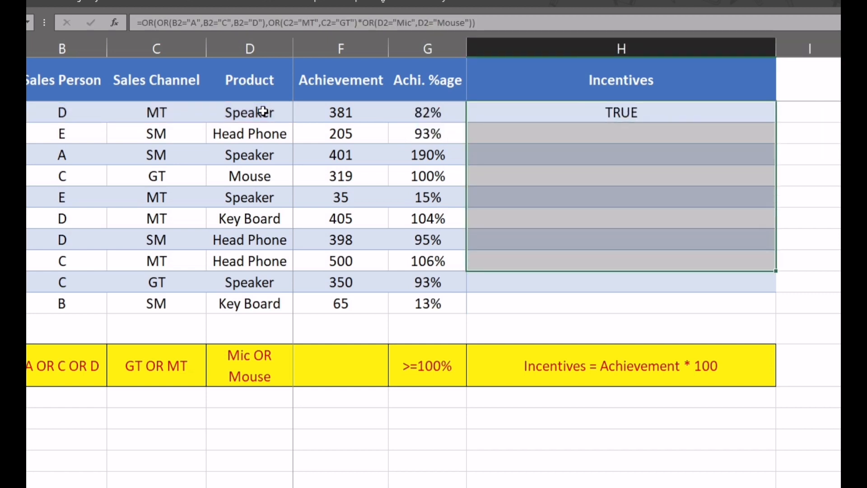
{"action": "key", "text": "F2"}
{"action": "key", "text": "ctrl+Return"}
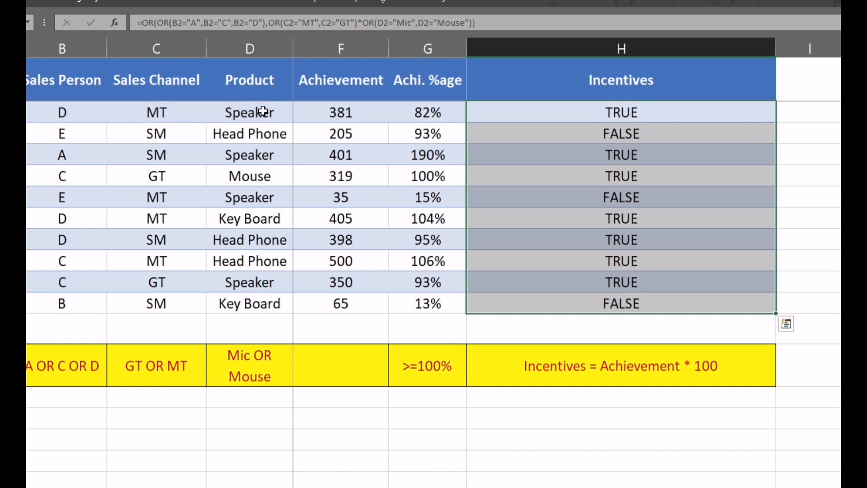
- Examine row 3's Sales Person, Sales Channel and Product values against its formula result in H3
{"action": "key", "text": "Down"}
{"action": "key", "text": "Left"}
{"action": "key", "text": "Left"}
{"action": "key", "text": "Left"}
{"action": "key", "text": "Left"}
{"action": "key", "text": "Left"}
{"action": "key", "text": "Left"}
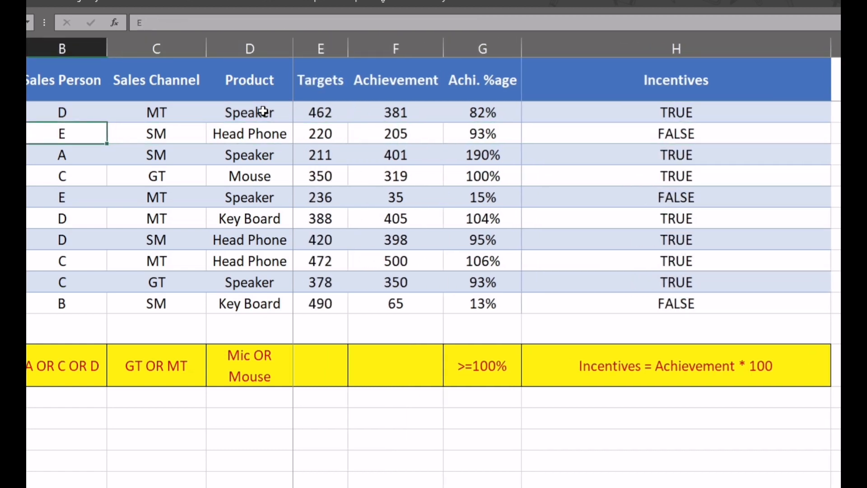
{"action": "key", "text": "Right"}
{"action": "key", "text": "Right"}
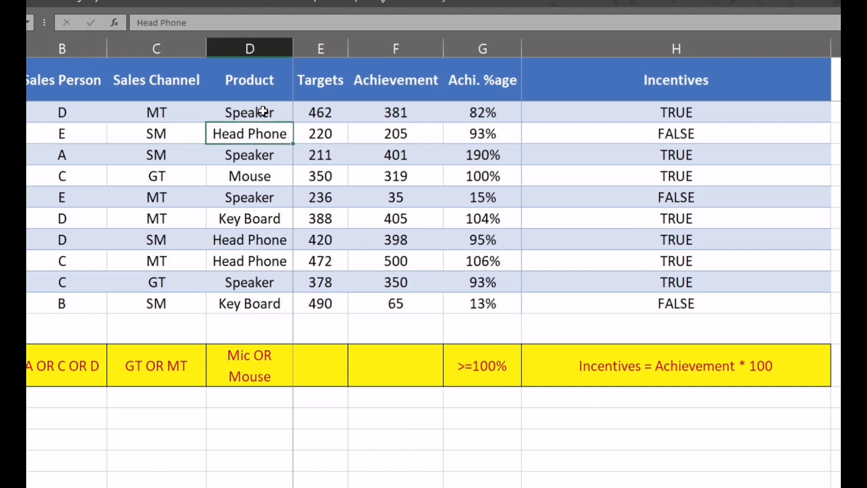
{"action": "key", "text": "Right"}
{"action": "key", "text": "Right"}
{"action": "key", "text": "Right"}
{"action": "key", "text": "Right"}
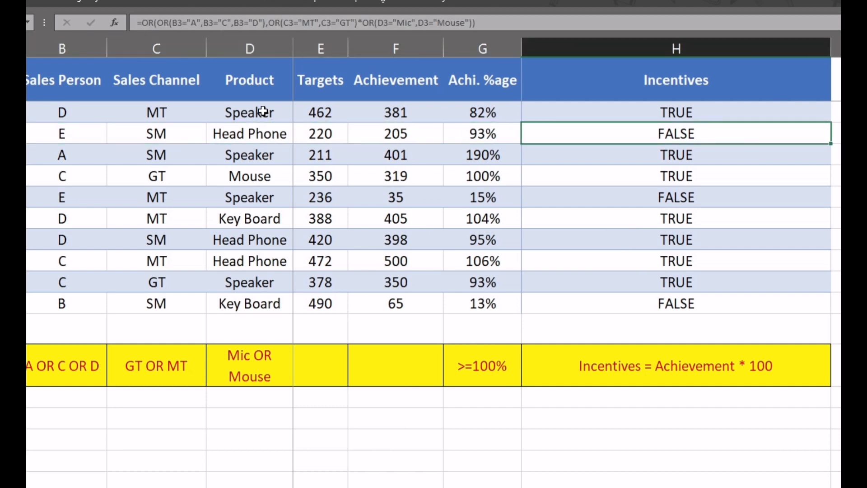
- Reopen H2's formula and insert an IF function before the outer OR, making the nested OR its logical test
{"action": "key", "text": "Up"}
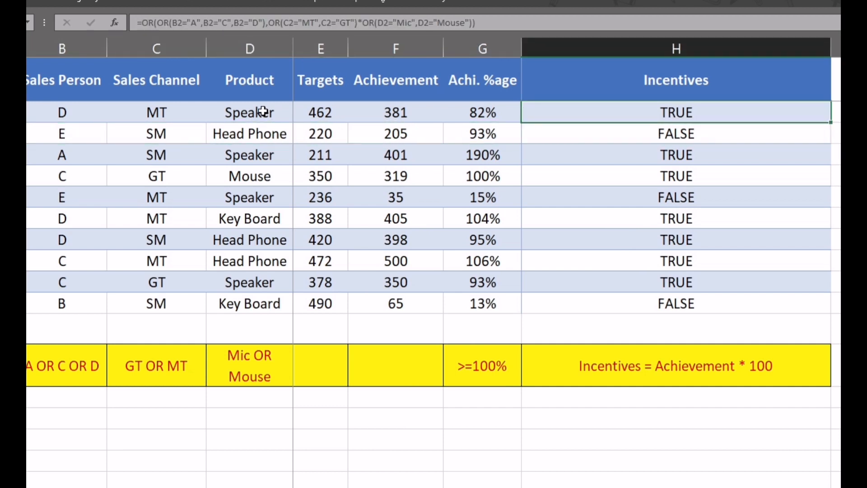
{"action": "key", "text": "F2"}
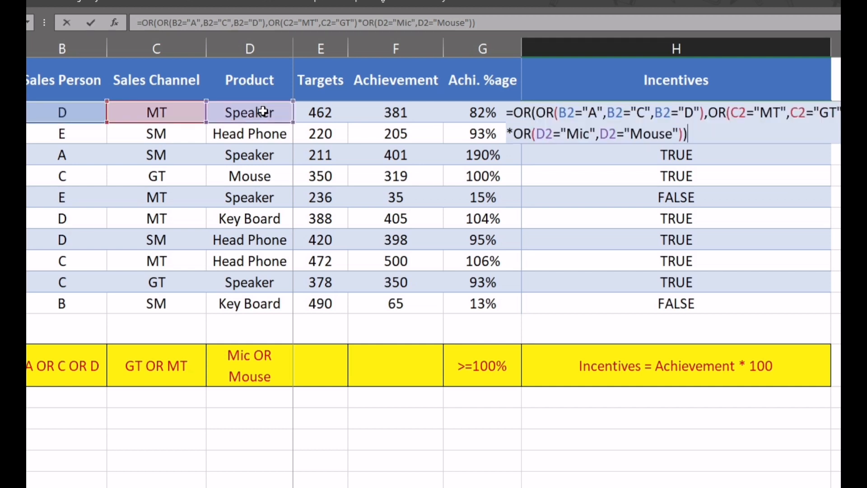
{"action": "left_click", "coordinate": [520, 111]}
{"action": "type", "text": "IF"}
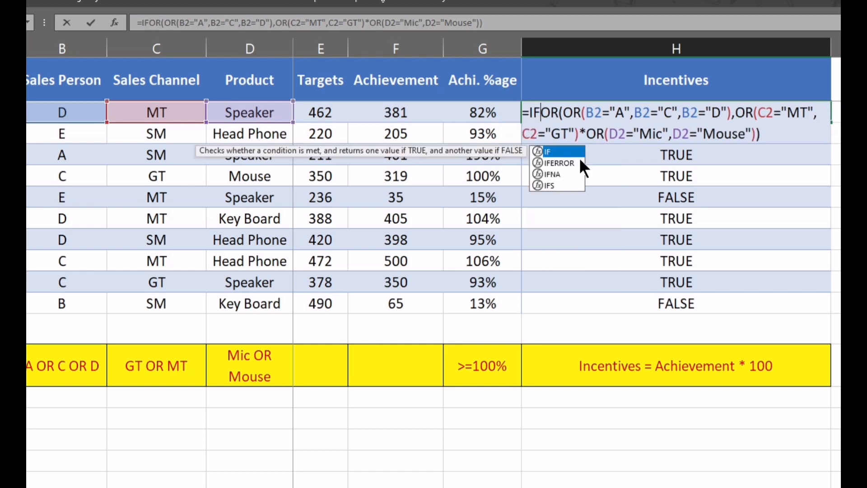
{"action": "type", "text": "("}
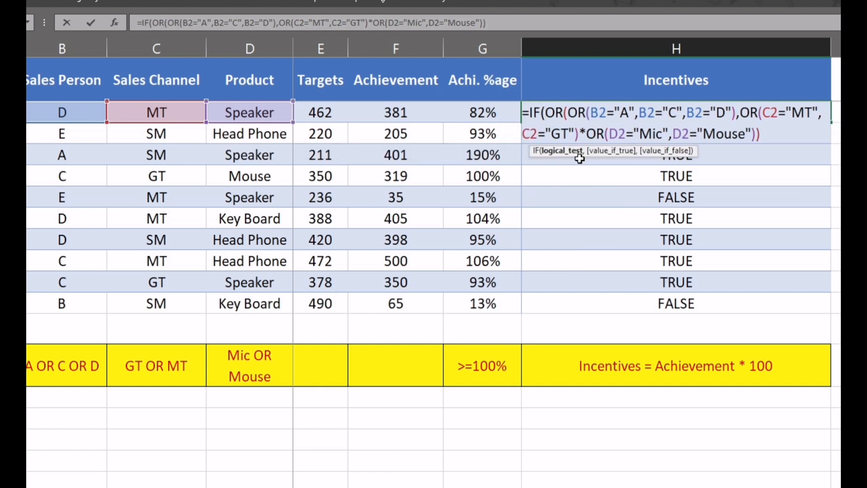
- Give H2's IF the true value F2*100 and an empty text "" as the false value, and enter the formula
{"action": "left_click", "coordinate": [763, 135]}
{"action": "type", "text": ","}
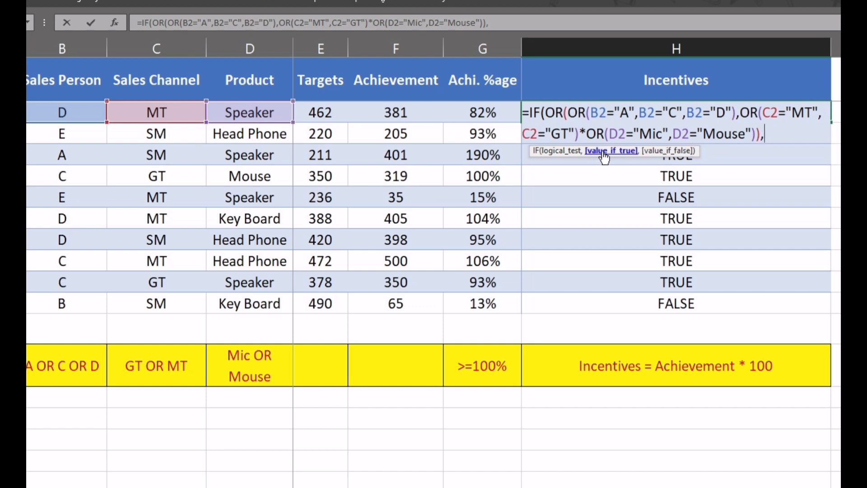
{"action": "left_click", "coordinate": [398, 113]}
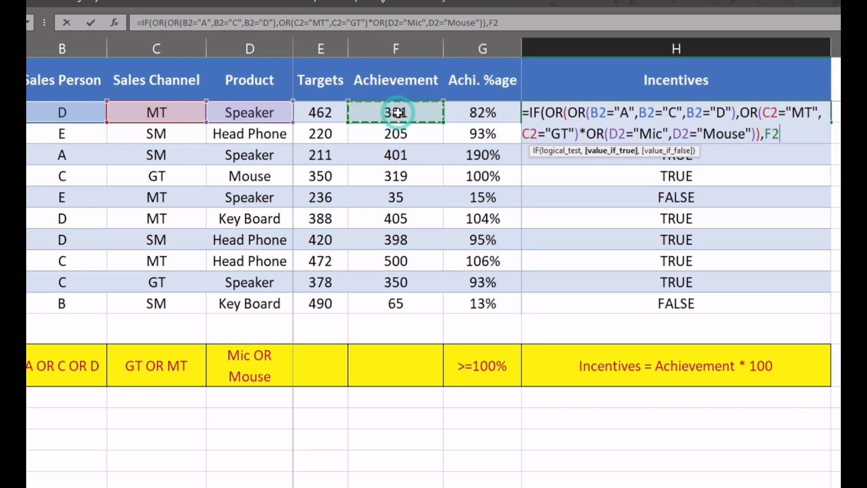
{"action": "type", "text": "*100"}
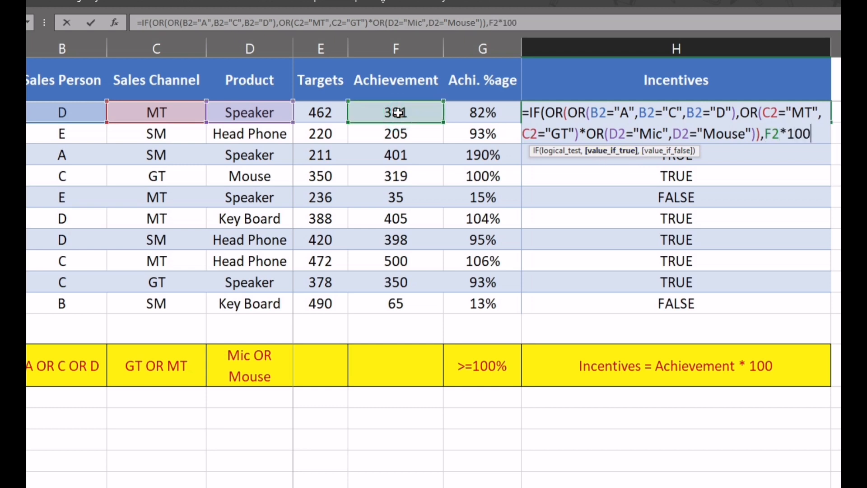
{"action": "type", "text": ",\"\""}
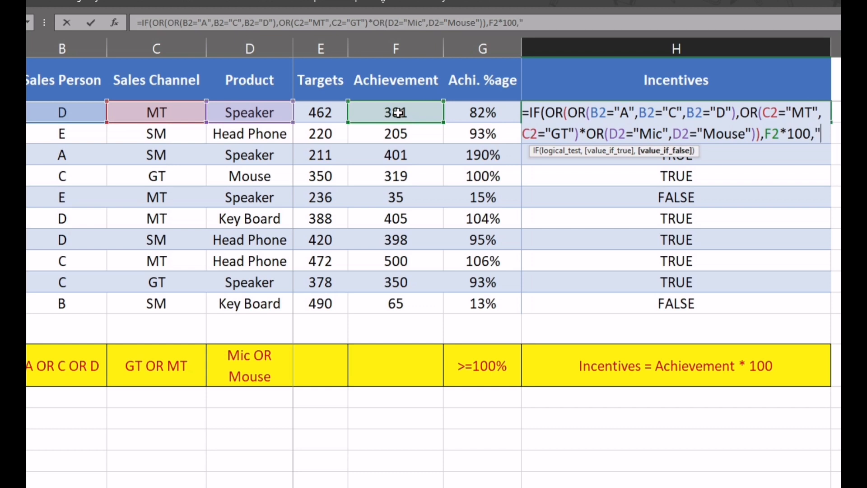
{"action": "type", "text": ")"}
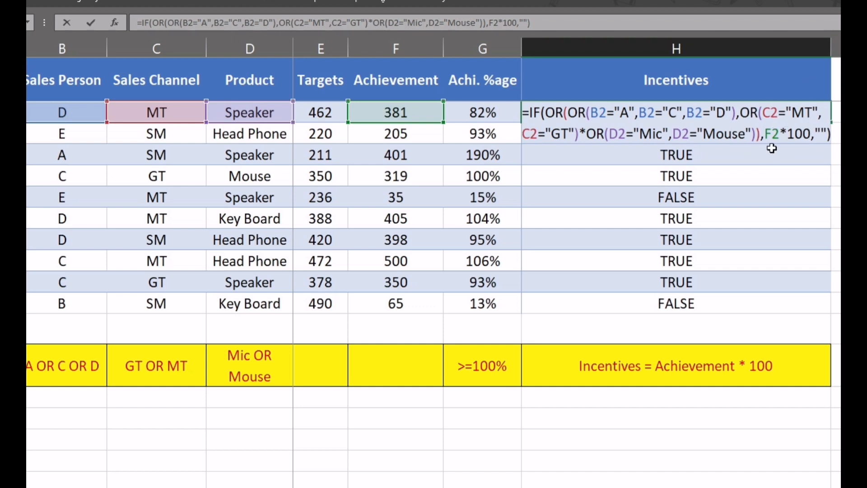
{"action": "key", "text": "ctrl+Return"}
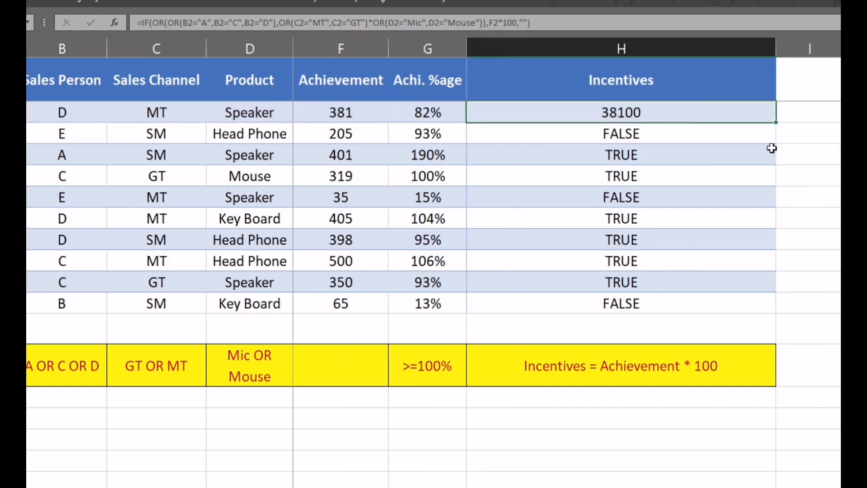
- Fill H2's IF formula down the Incentives column through H11
{"action": "key", "text": "shift+Down"}
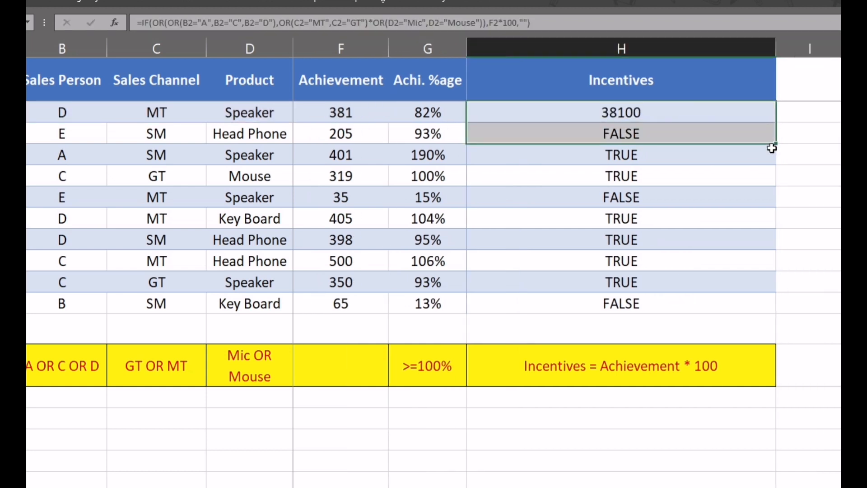
{"action": "key", "text": "shift+Down"}
{"action": "key", "text": "shift+Down"}
{"action": "key", "text": "shift+Down"}
{"action": "key", "text": "shift+Down"}
{"action": "key", "text": "shift+Down"}
{"action": "key", "text": "shift+Down"}
{"action": "key", "text": "shift+Down"}
{"action": "key", "text": "shift+Down"}
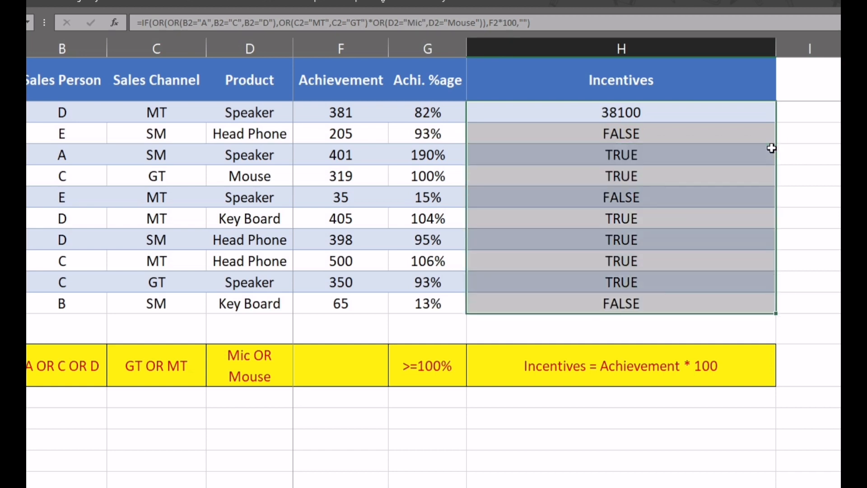
{"action": "key", "text": "ctrl+d"}
{"action": "key", "text": "Down"}
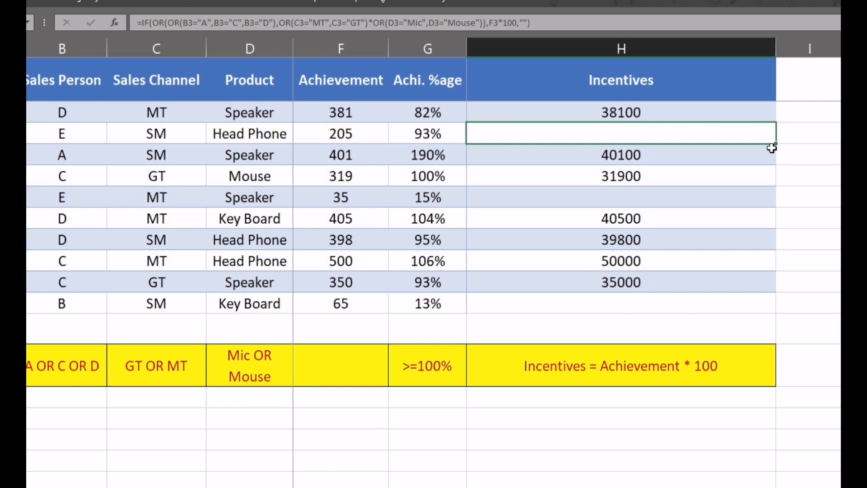
- Reopen H2's formula and start another nested OR directly after the Mic/Mouse condition
{"action": "key", "text": "Left"}
{"action": "left_click", "coordinate": [420, 370]}
{"action": "double_click", "coordinate": [609, 111]}
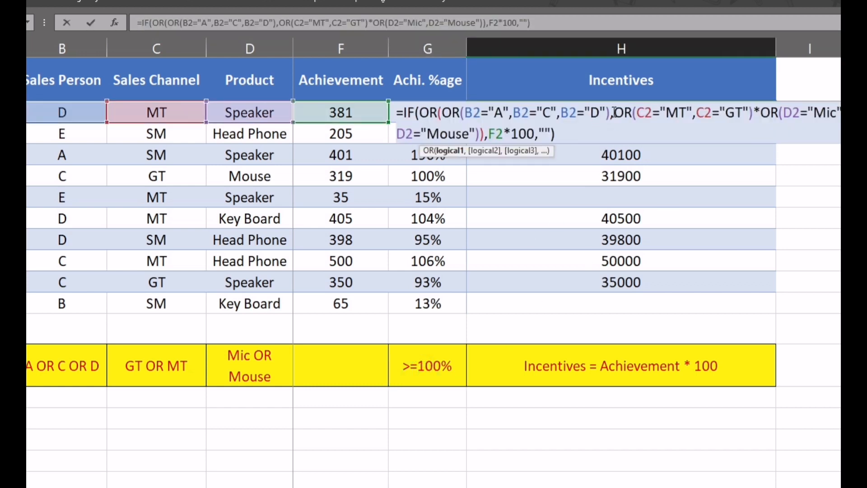
{"action": "left_click", "coordinate": [480, 134]}
{"action": "type", "text": "OR"}
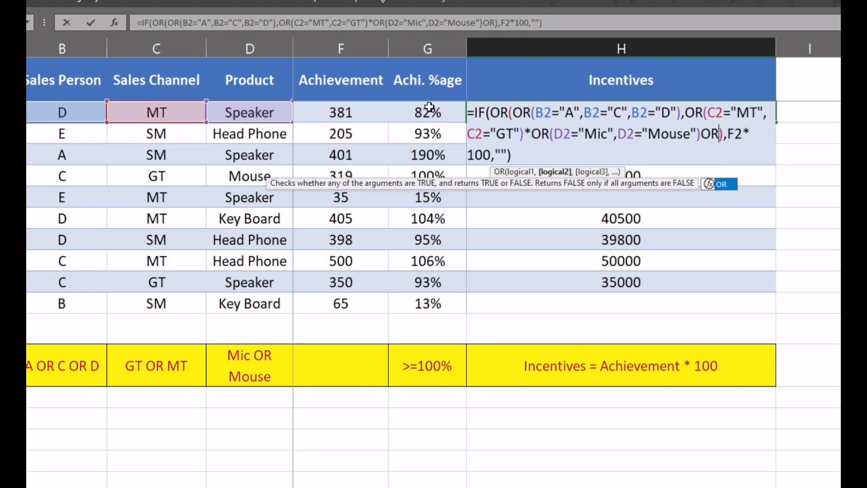
{"action": "key", "text": "Return"}
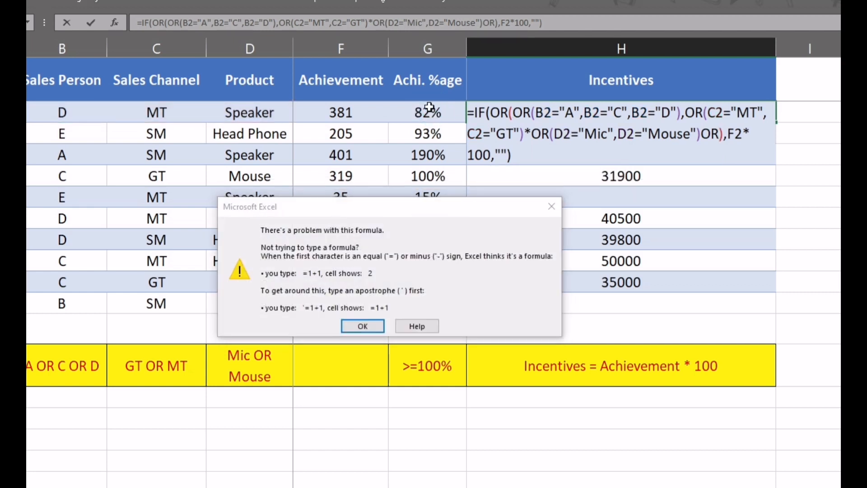
{"action": "key", "text": "Return"}
{"action": "left_click", "coordinate": [716, 141]}
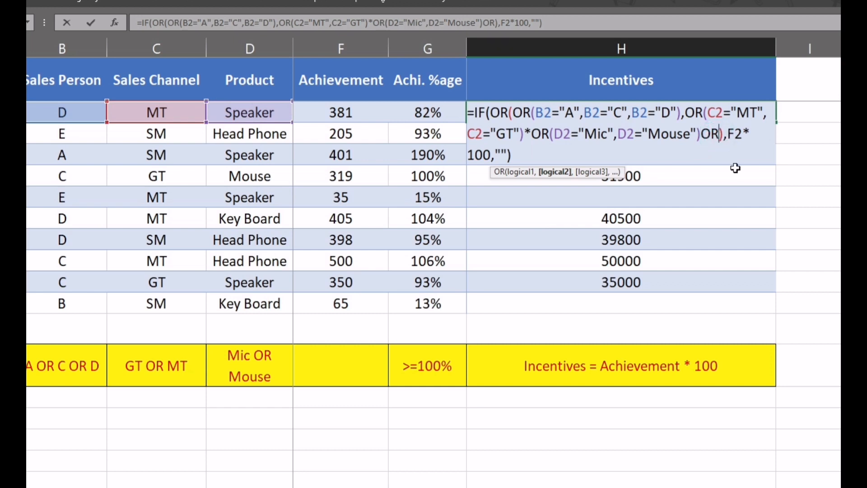
- Complete the added OR with the condition G2>=100%, enter the formula and accept the suggested correction
{"action": "type", "text": "("}
{"action": "left_click", "coordinate": [404, 117]}
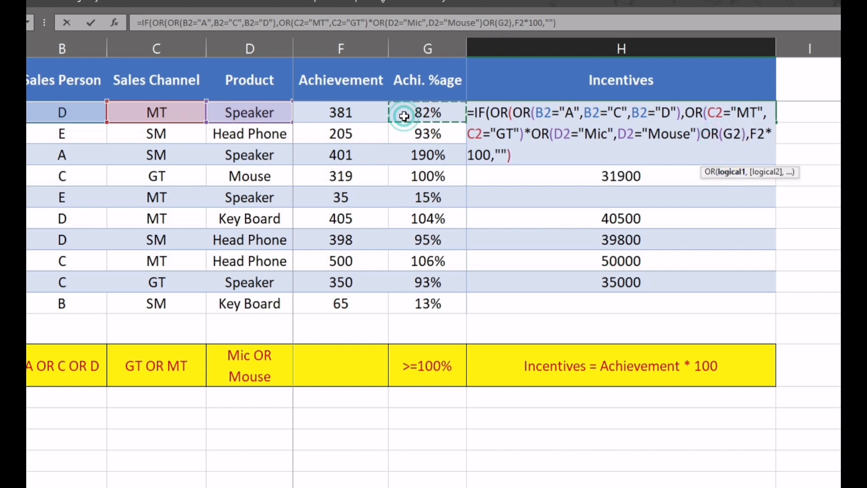
{"action": "type", "text": ">="}
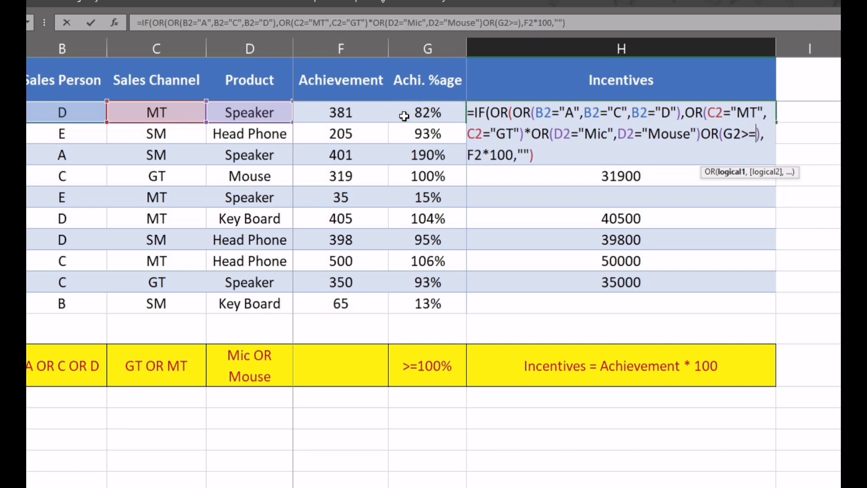
{"action": "type", "text": "100%"}
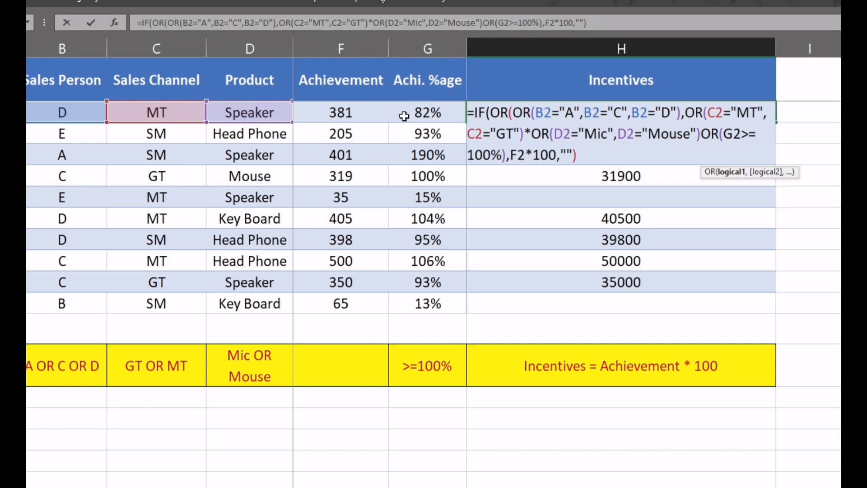
{"action": "type", "text": ")"}
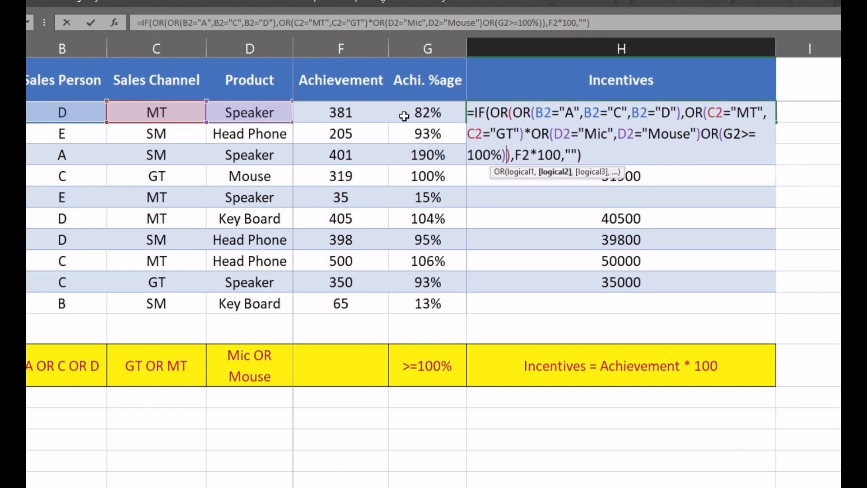
{"action": "key", "text": "Return"}
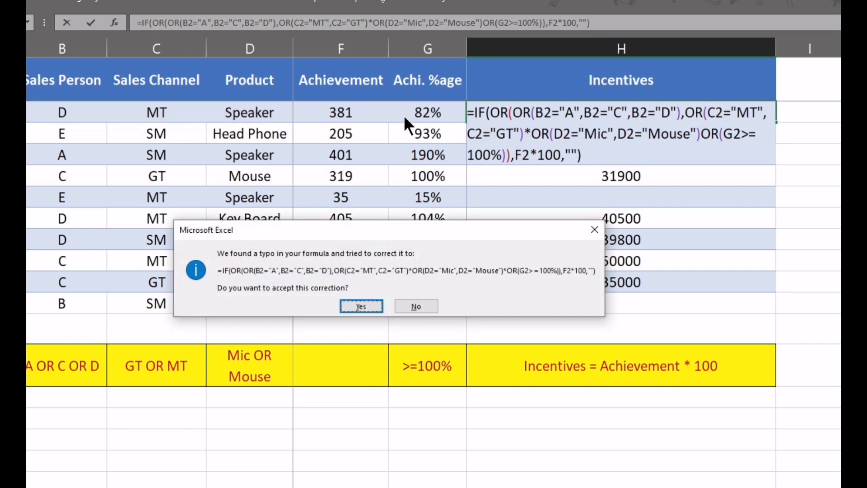
{"action": "key", "text": "Return"}
- Examine how H2's corrected formula joins the Product OR to the G2>=100% OR, leaving the formula unedited
{"action": "key", "text": "F2"}
{"action": "key", "text": "Left"}
{"action": "key", "text": "Left"}
{"action": "key", "text": "Left"}
{"action": "key", "text": "Left"}
{"action": "key", "text": "Left"}
{"action": "key", "text": "Left"}
{"action": "key", "text": "Left"}
{"action": "key", "text": "Left"}
{"action": "key", "text": "Left"}
{"action": "key", "text": "Left"}
{"action": "key", "text": "Left"}
{"action": "key", "text": "Left"}
{"action": "key", "text": "Left"}
{"action": "key", "text": "Left"}
{"action": "key", "text": "Left"}
{"action": "key", "text": "Left"}
{"action": "key", "text": "Left"}
{"action": "key", "text": "Left"}
{"action": "key", "text": "Left"}
{"action": "key", "text": "Left"}
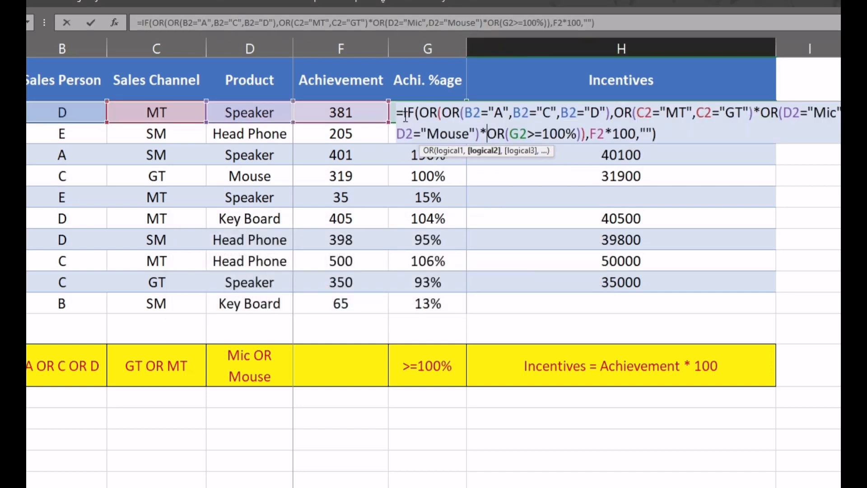
{"action": "key", "text": "Escape"}
- Review the Incentives range H2:H11 and H2's formula against the >=100% criterion for Achi. %age
{"action": "key", "text": "shift+Down"}
{"action": "key", "text": "shift+Down"}
{"action": "key", "text": "shift+Down"}
{"action": "key", "text": "shift+Down"}
{"action": "key", "text": "shift+Down"}
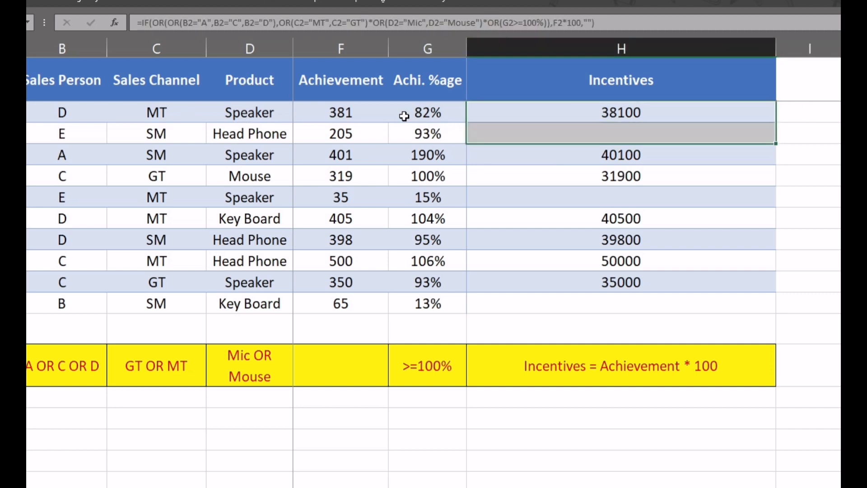
{"action": "key", "text": "shift+Down"}
{"action": "key", "text": "shift+Down"}
{"action": "key", "text": "shift+Down"}
{"action": "key", "text": "shift+Down"}
{"action": "key", "text": "F2"}
{"action": "key", "text": "Escape"}
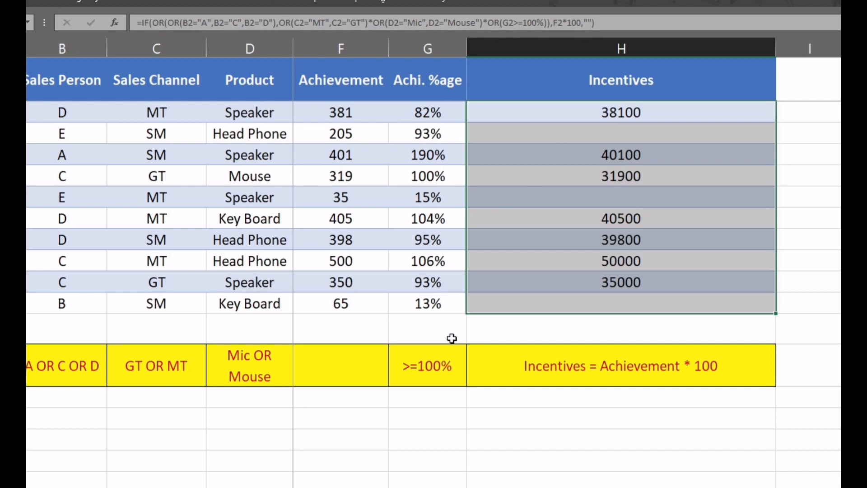
{"action": "left_click", "coordinate": [435, 357]}
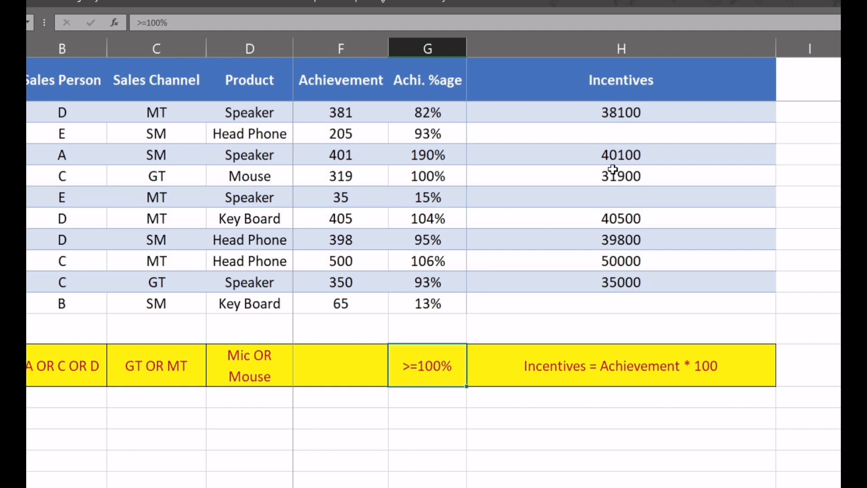